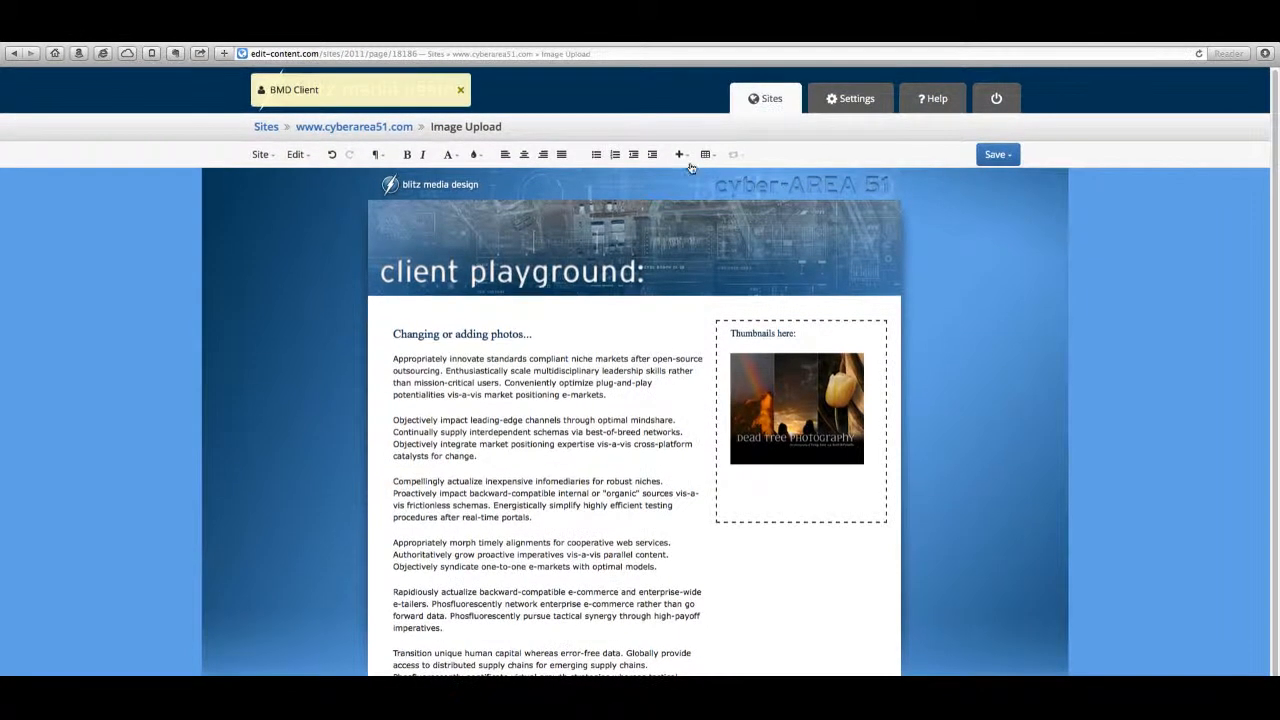
Step: Insert images/Dead-Tree-postcard-200.jpg at 200 × 193 below the existing thumbnail, without file resizing, and publish the page
left_click(679, 155)
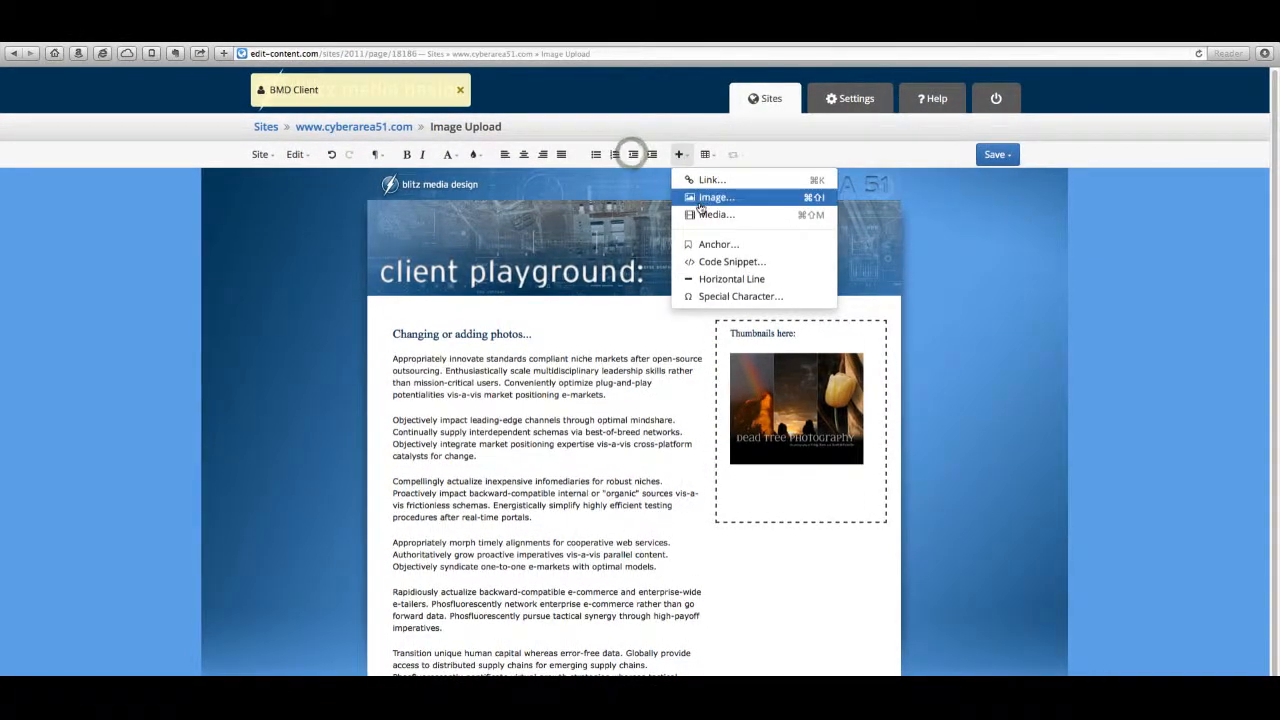
left_click(808, 199)
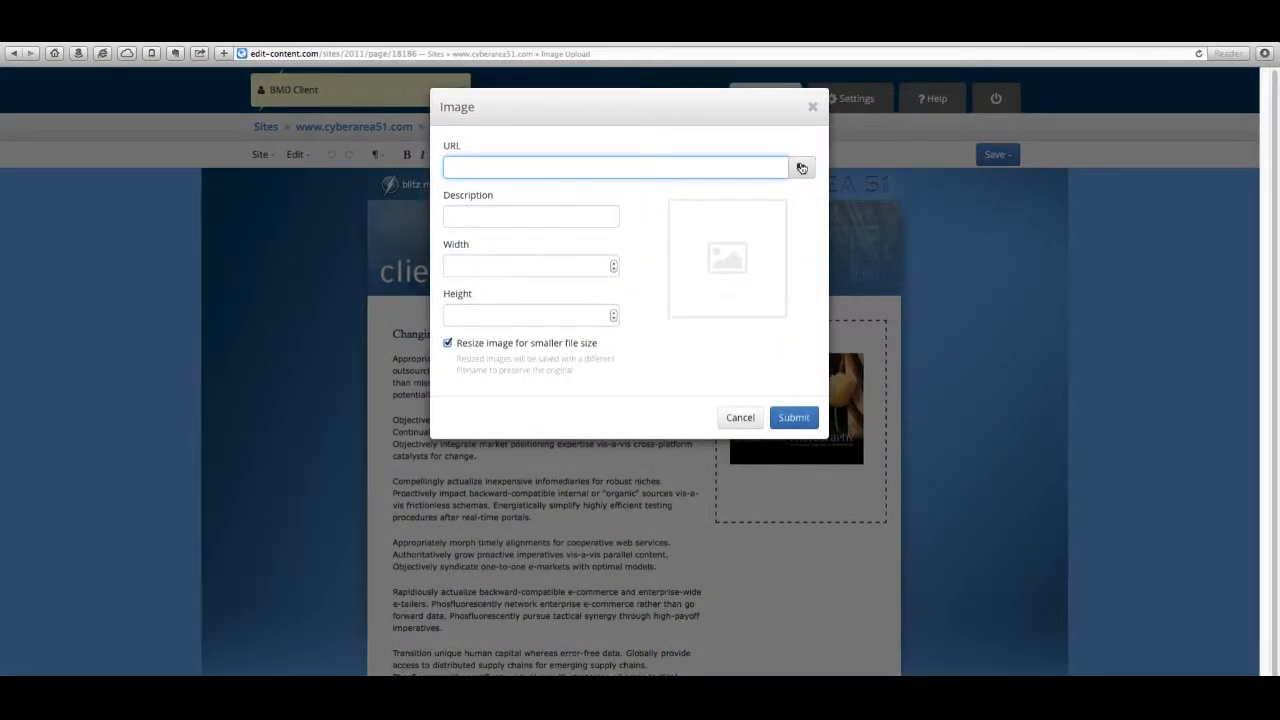
left_click(801, 167)
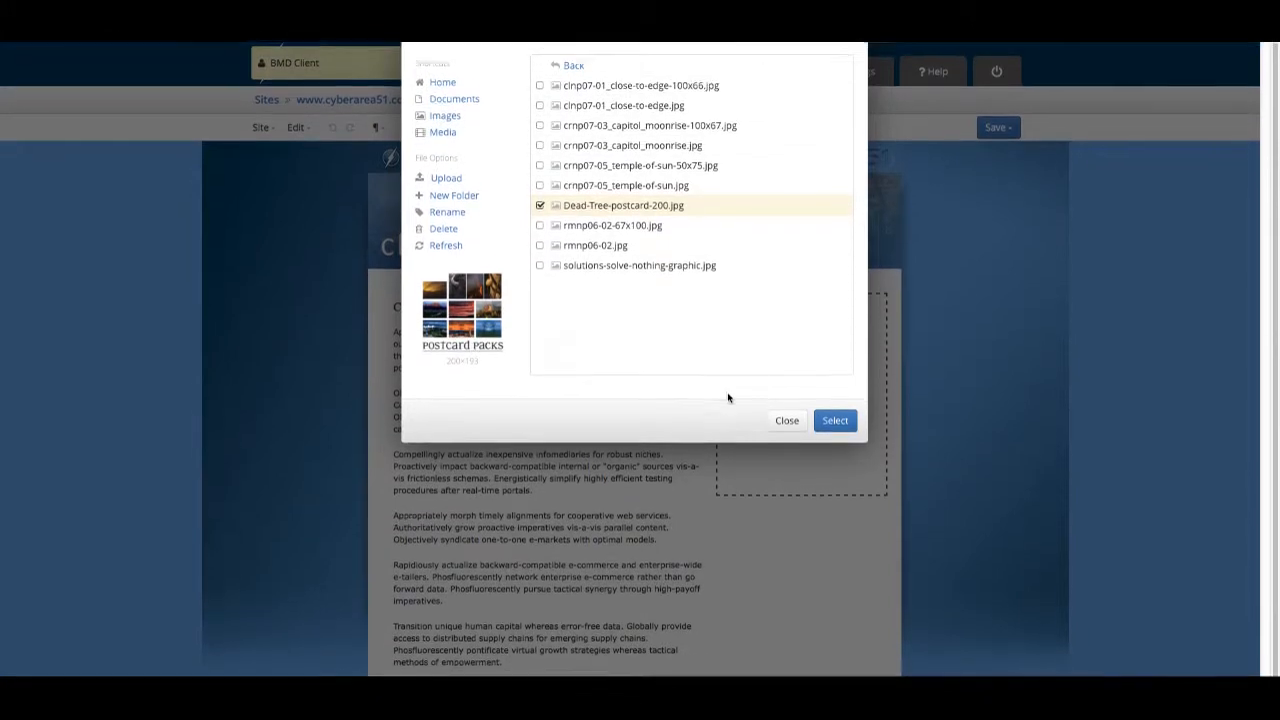
left_click(838, 384)
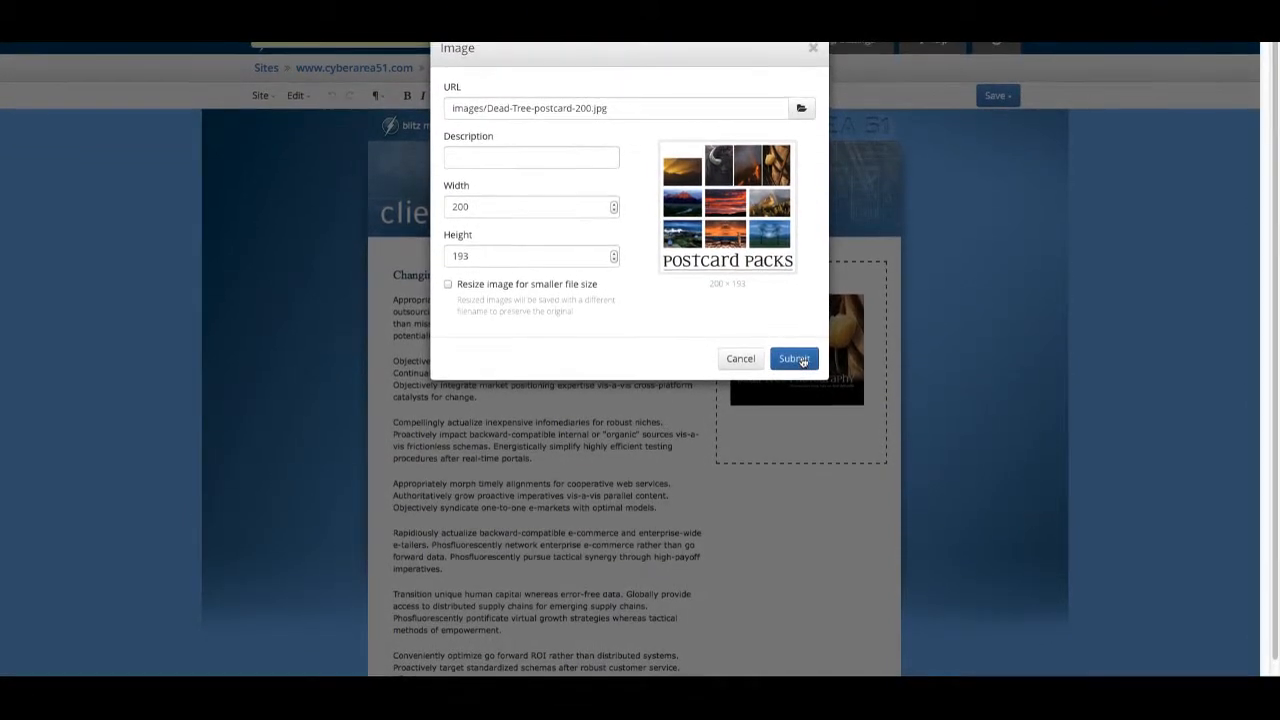
left_click(803, 360)
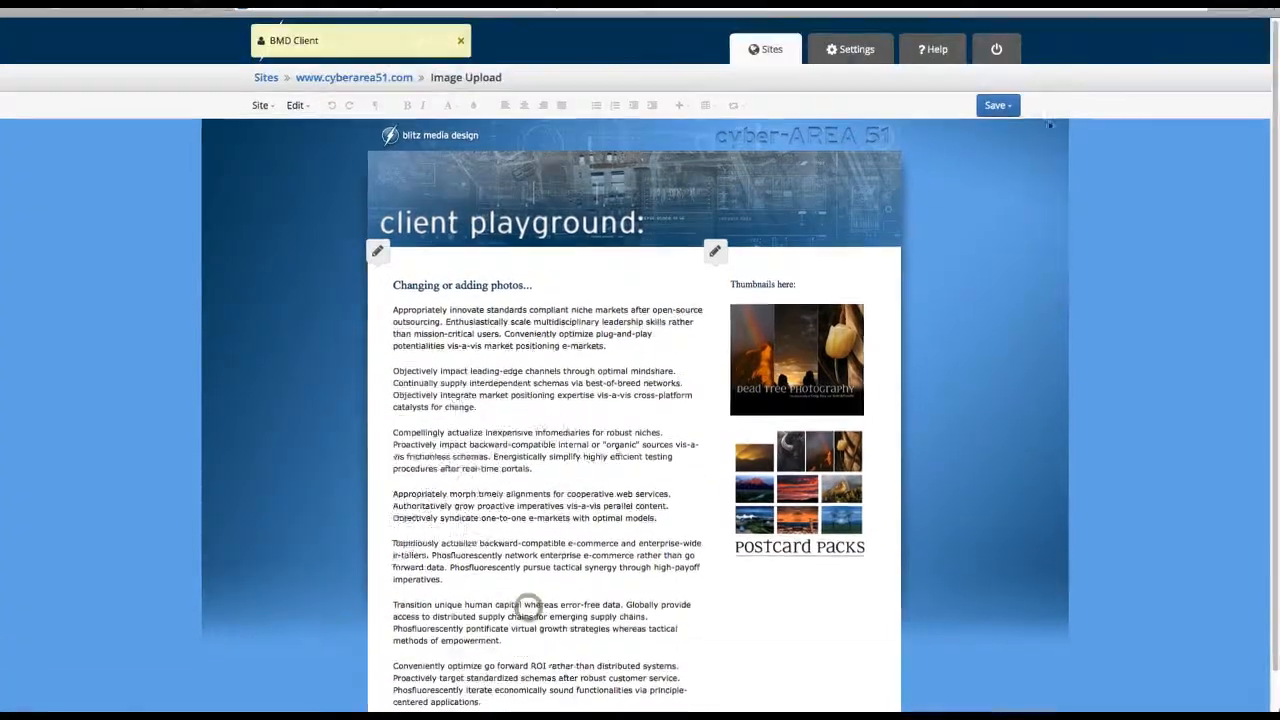
left_click(997, 71)
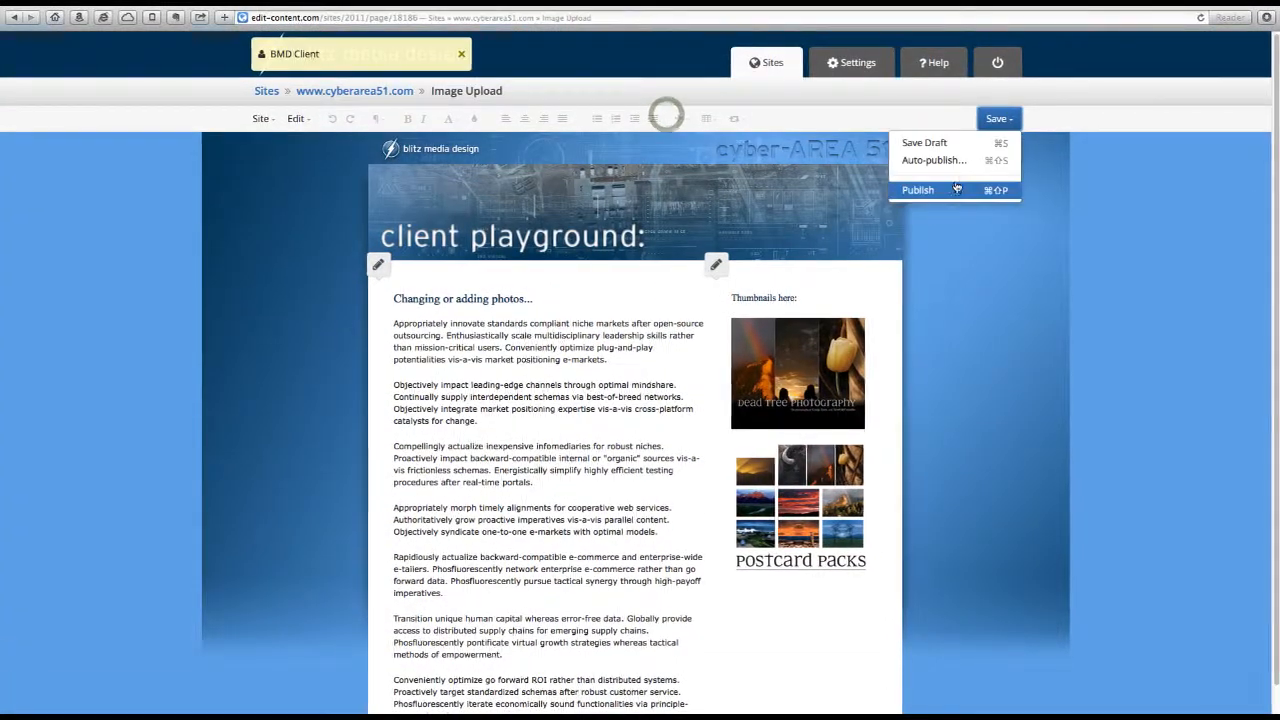
left_click(955, 189)
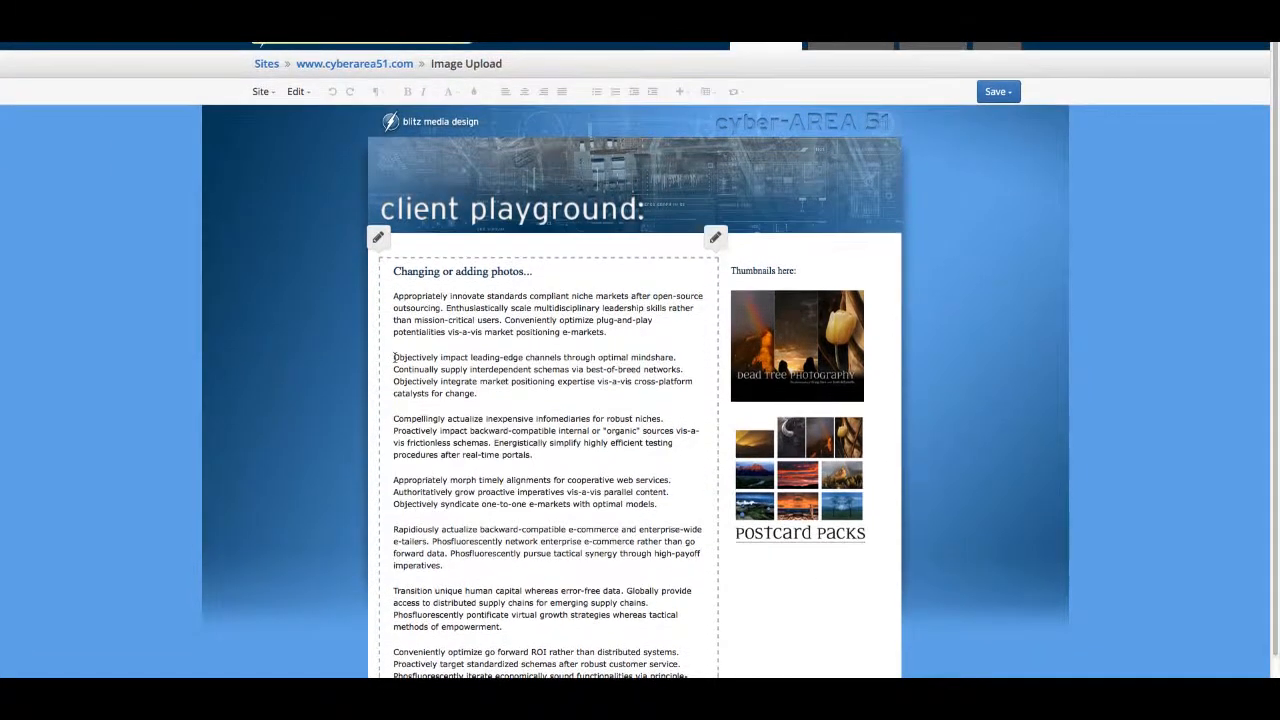
Step: Start inserting an image before the "Objectively impact" paragraph and upload place-left-test.jpg to the images folder, refreshing the file list
left_click(394, 358)
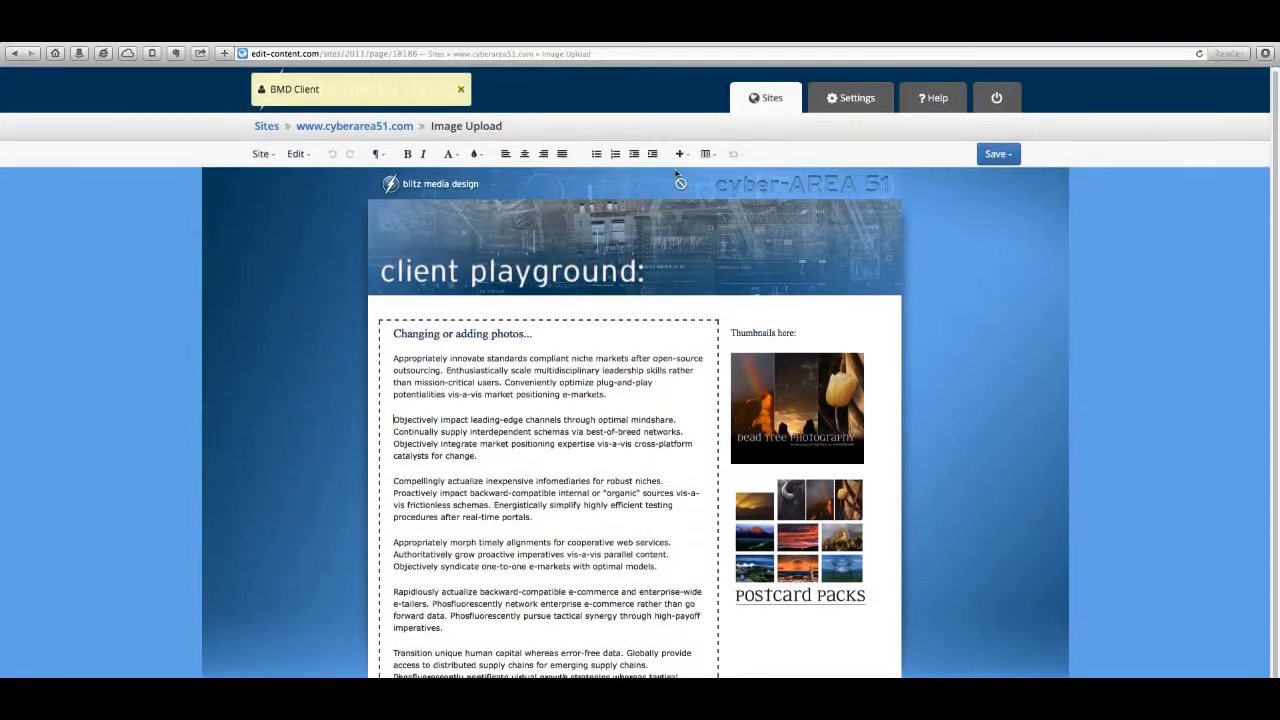
left_click(680, 154)
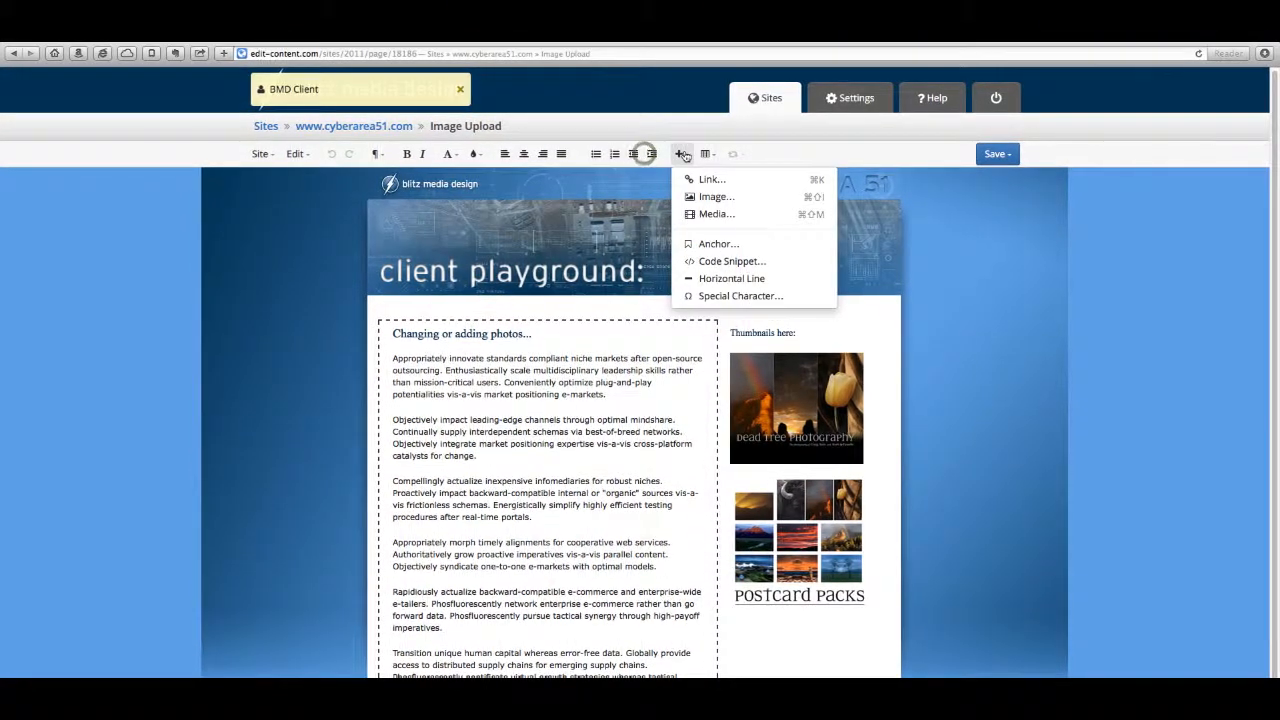
left_click(700, 196)
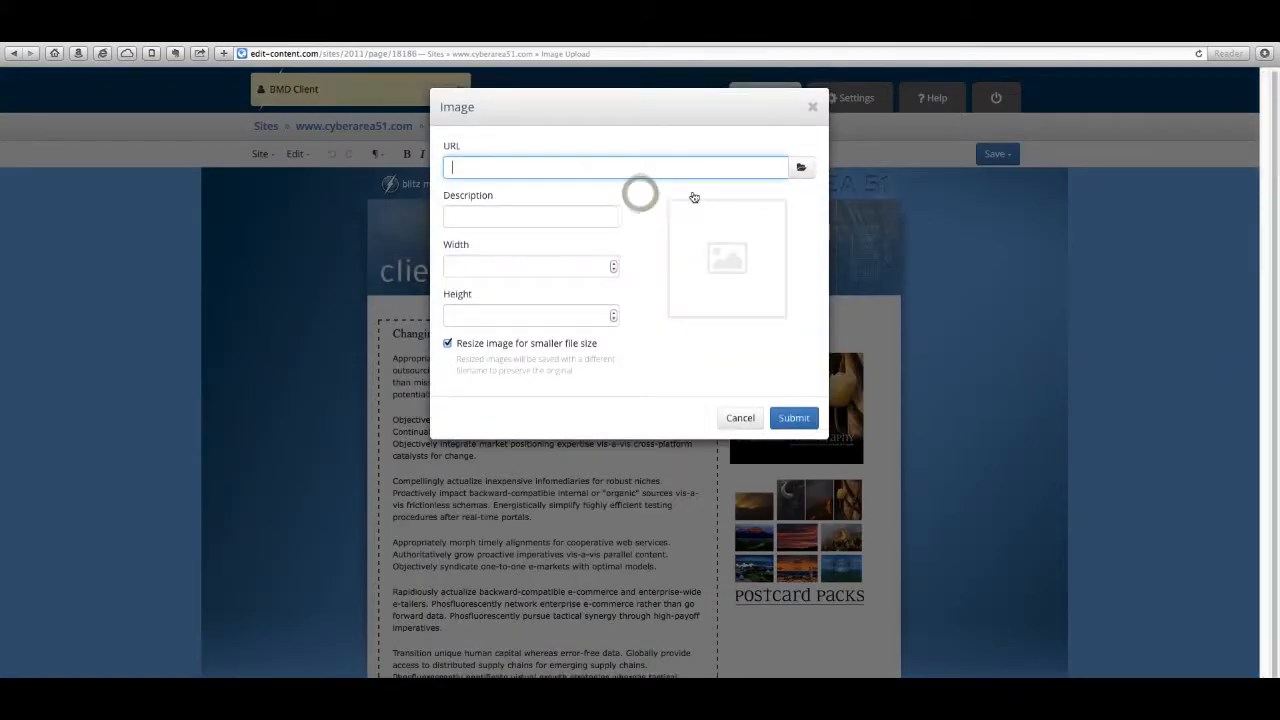
left_click(801, 167)
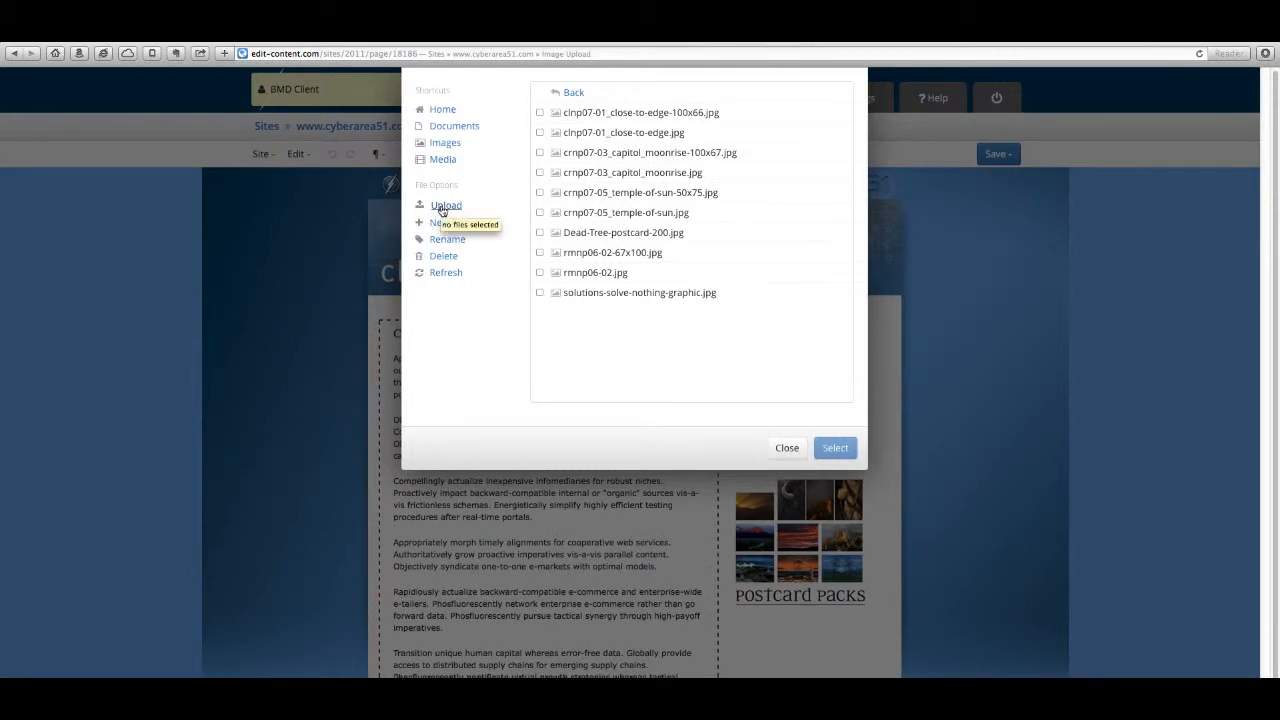
left_click(443, 207)
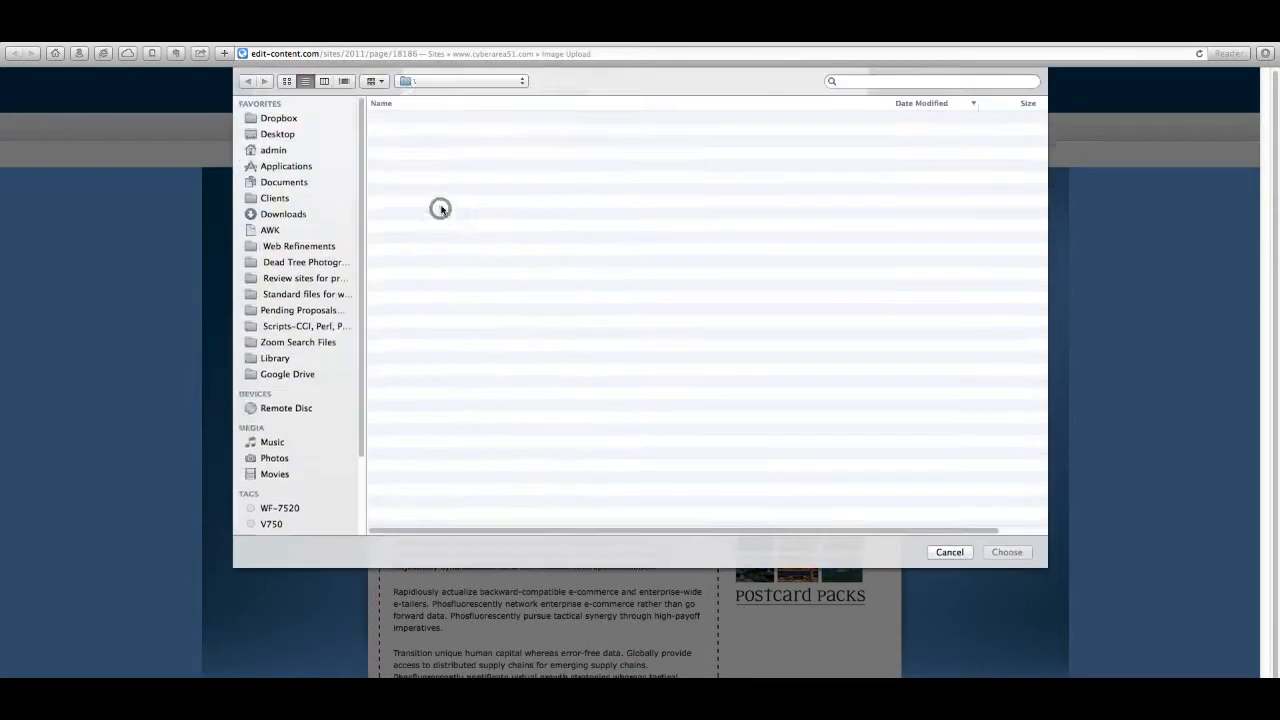
left_click(456, 120)
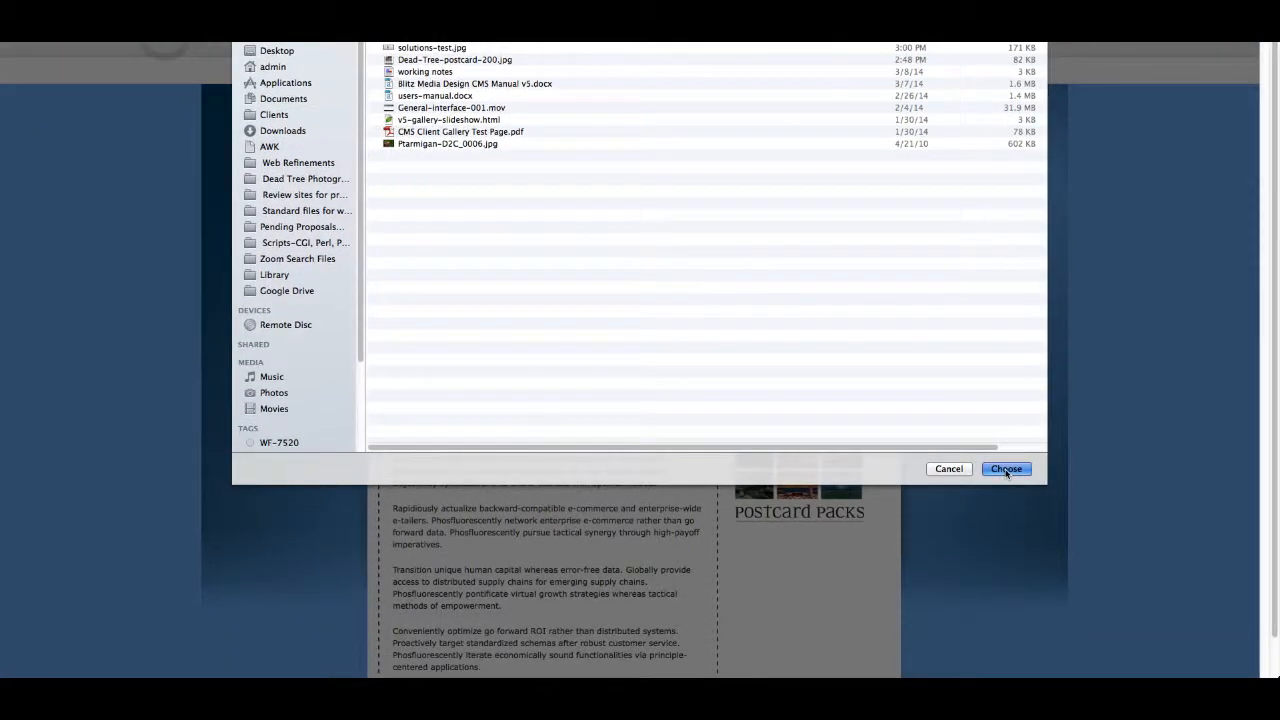
left_click(1006, 469)
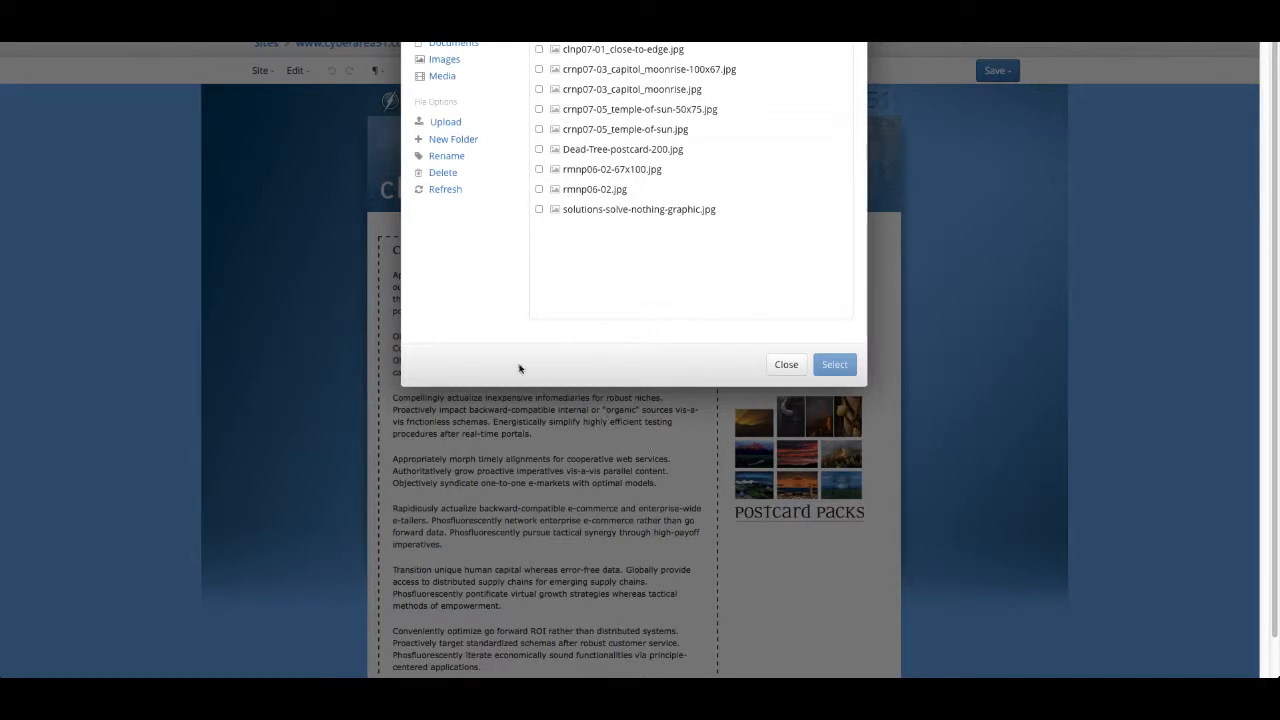
scroll(519, 369, "up", 2)
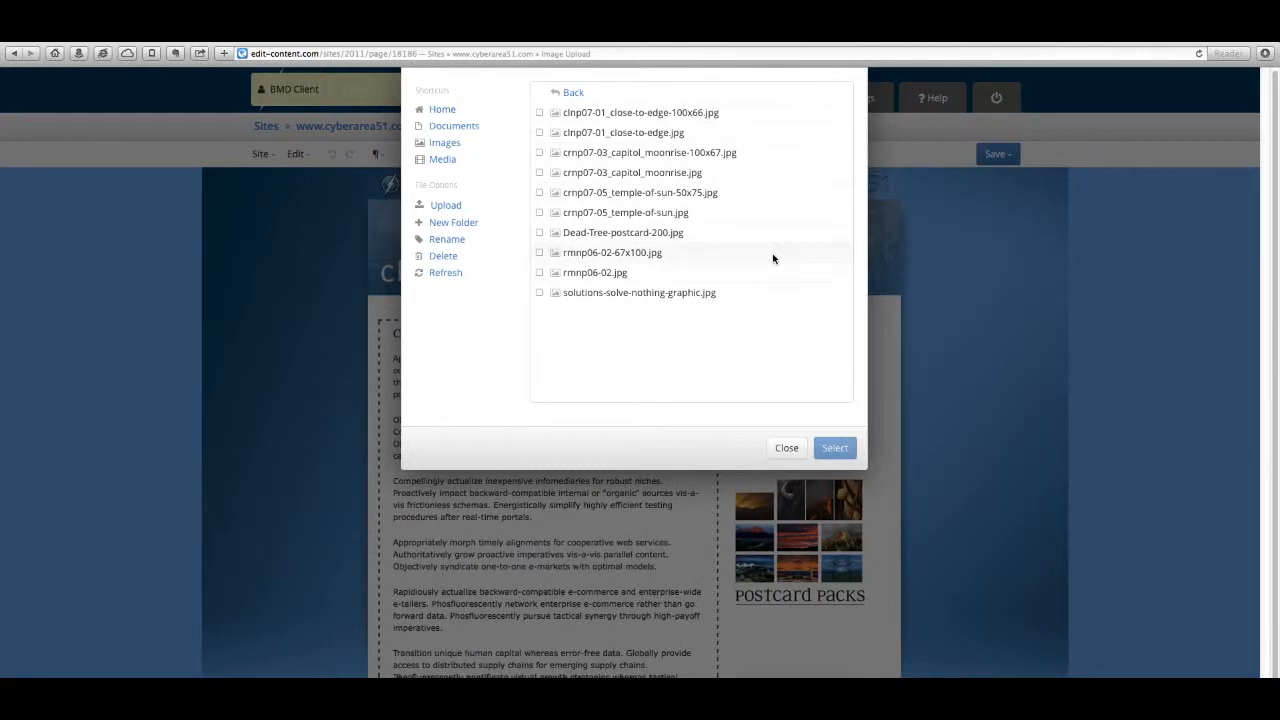
left_click(443, 276)
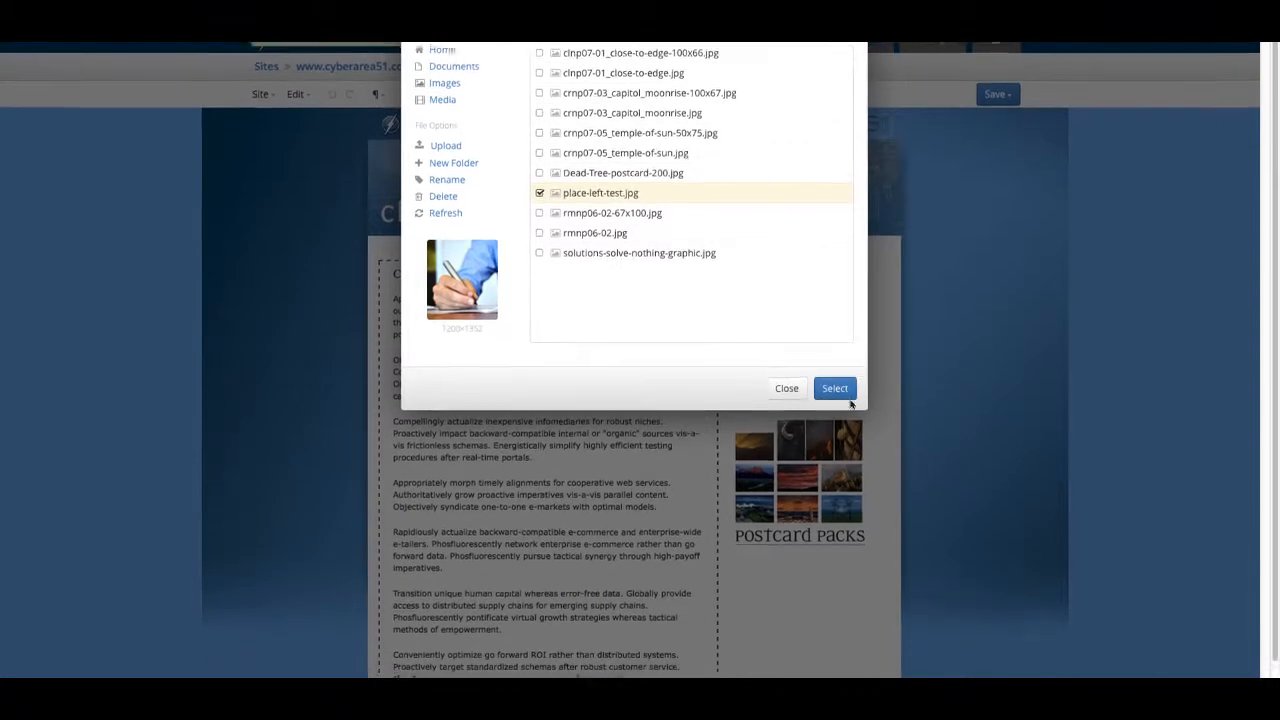
Step: Insert place-left-test.jpg at its full 1200 × 1352 size with resizing for smaller file size disabled
left_click(836, 372)
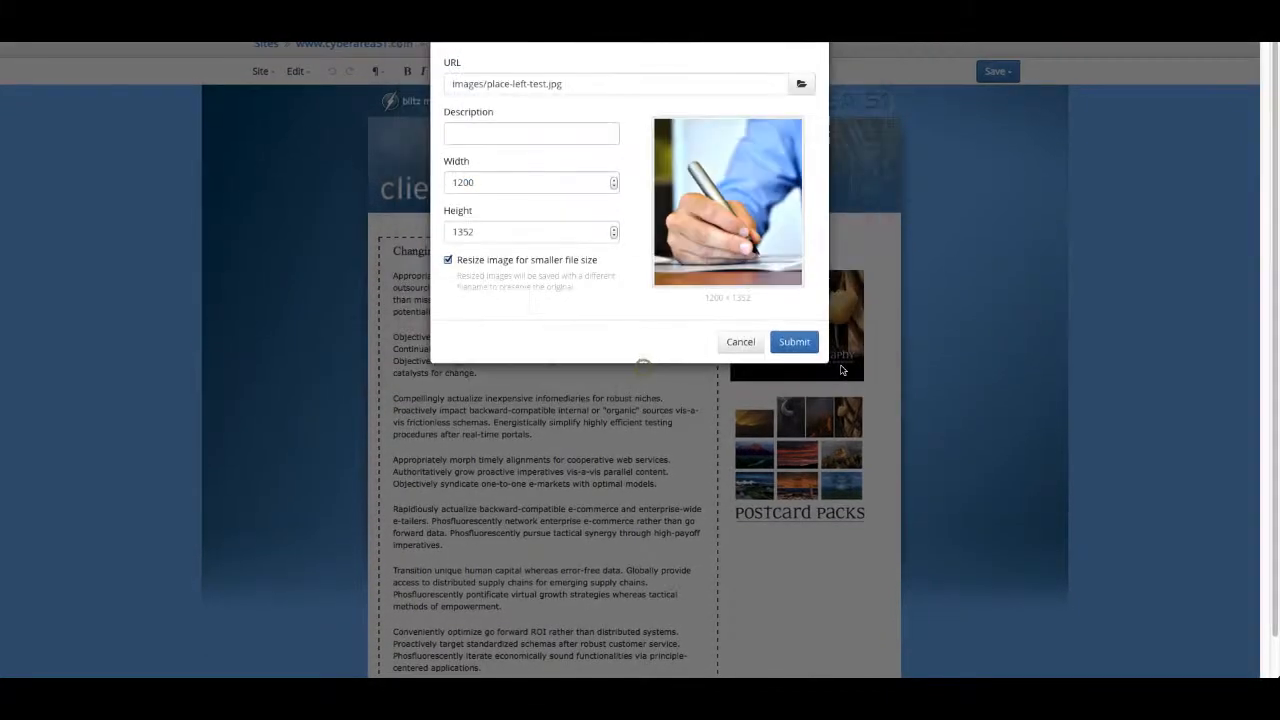
left_click(448, 266)
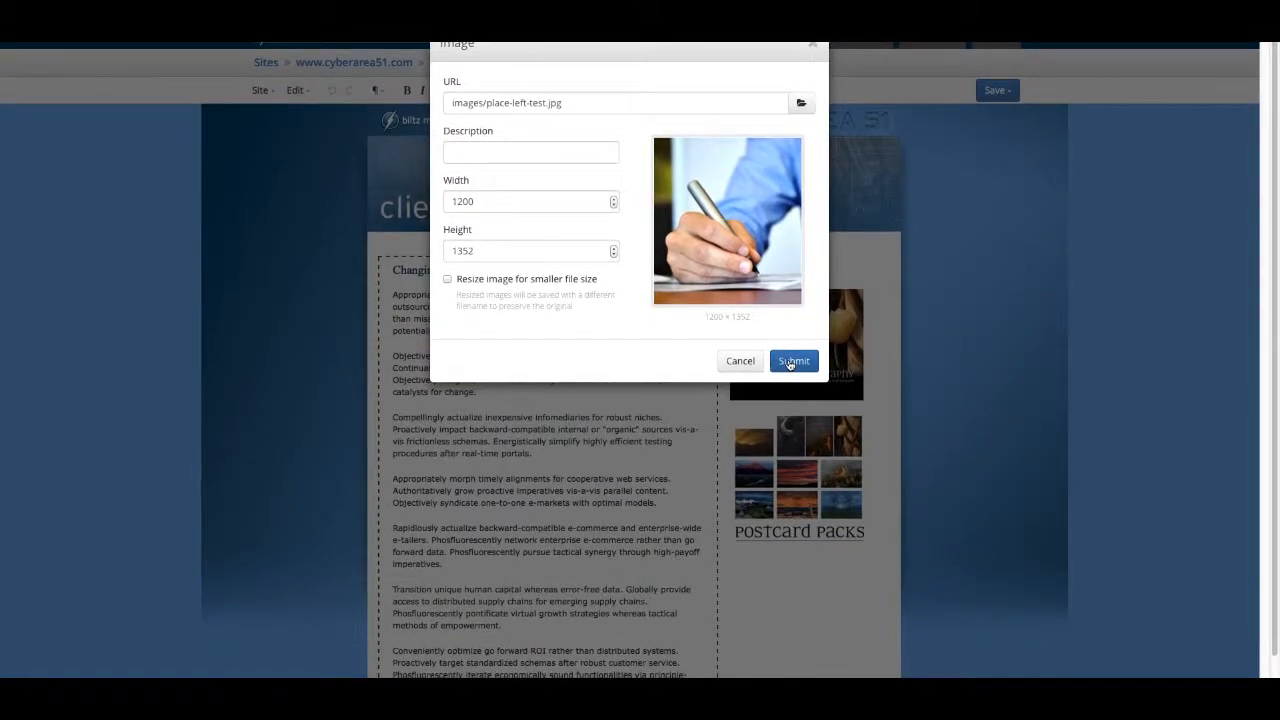
left_click(790, 361)
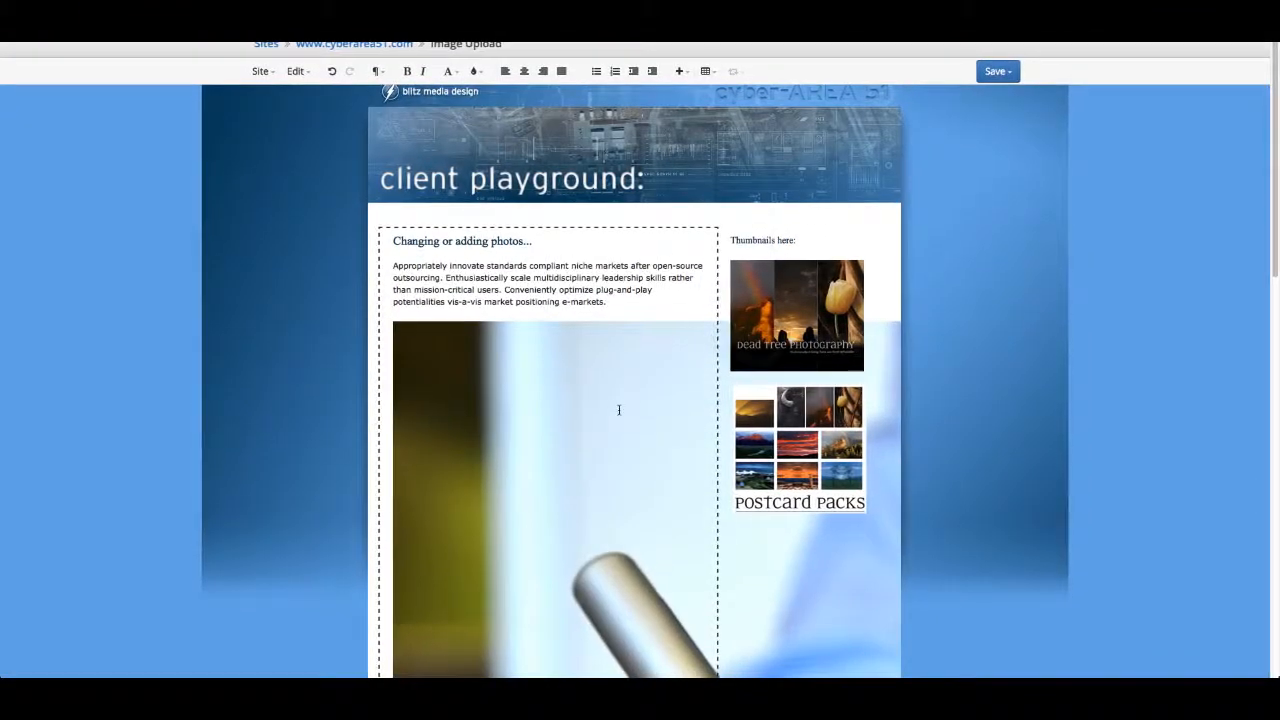
Step: Set the inserted photo's width to 250 in its image properties, with resizing for smaller file size disabled
scroll(622, 409, "down", 5)
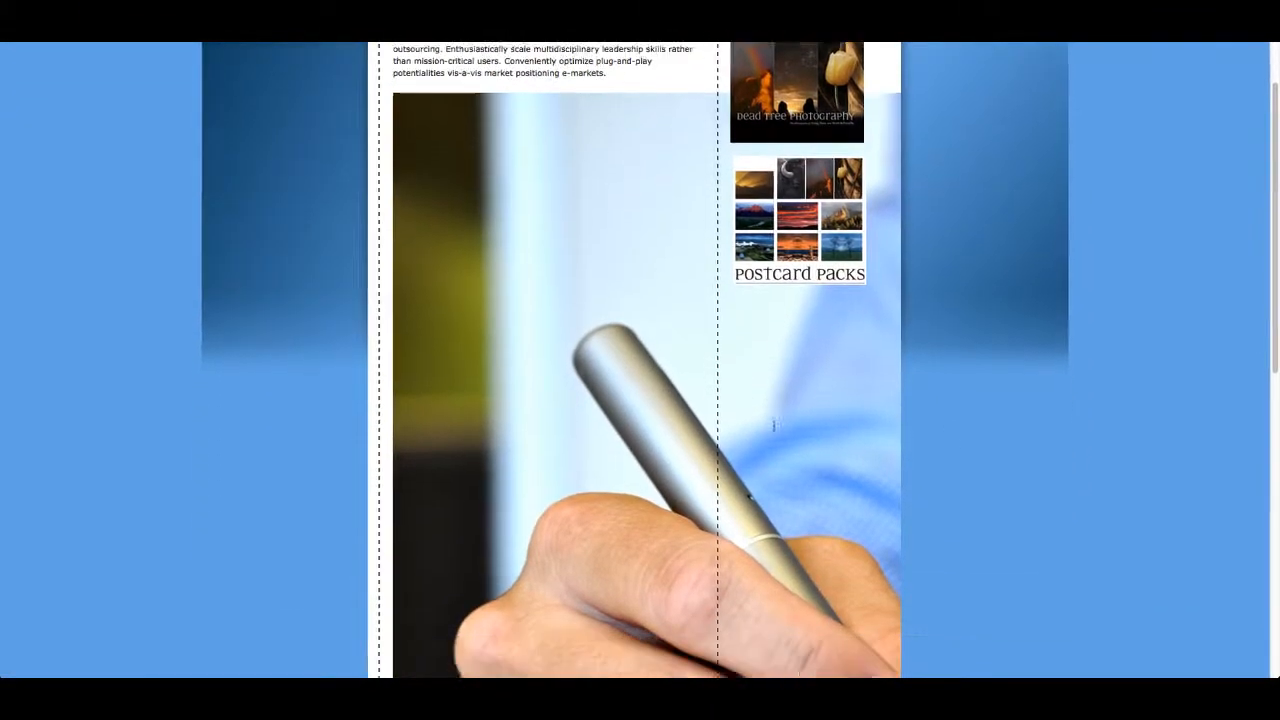
scroll(943, 467, "down", 3)
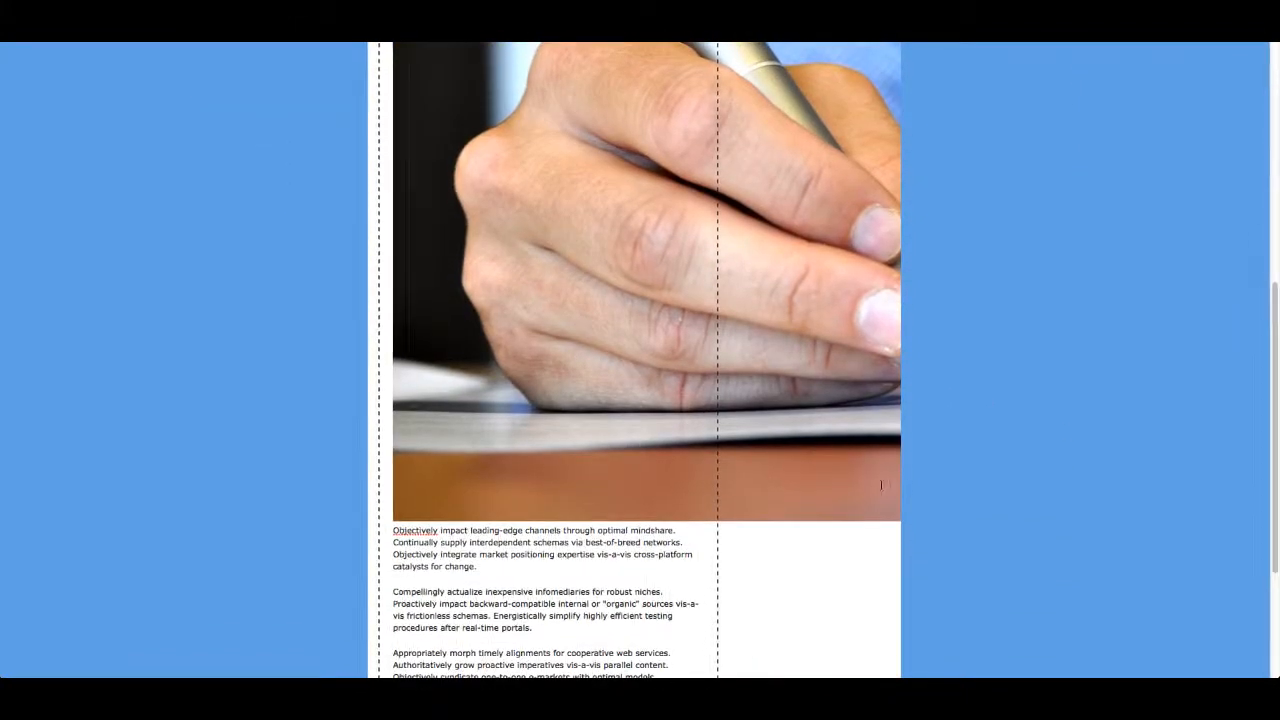
scroll(622, 425, "up", 3)
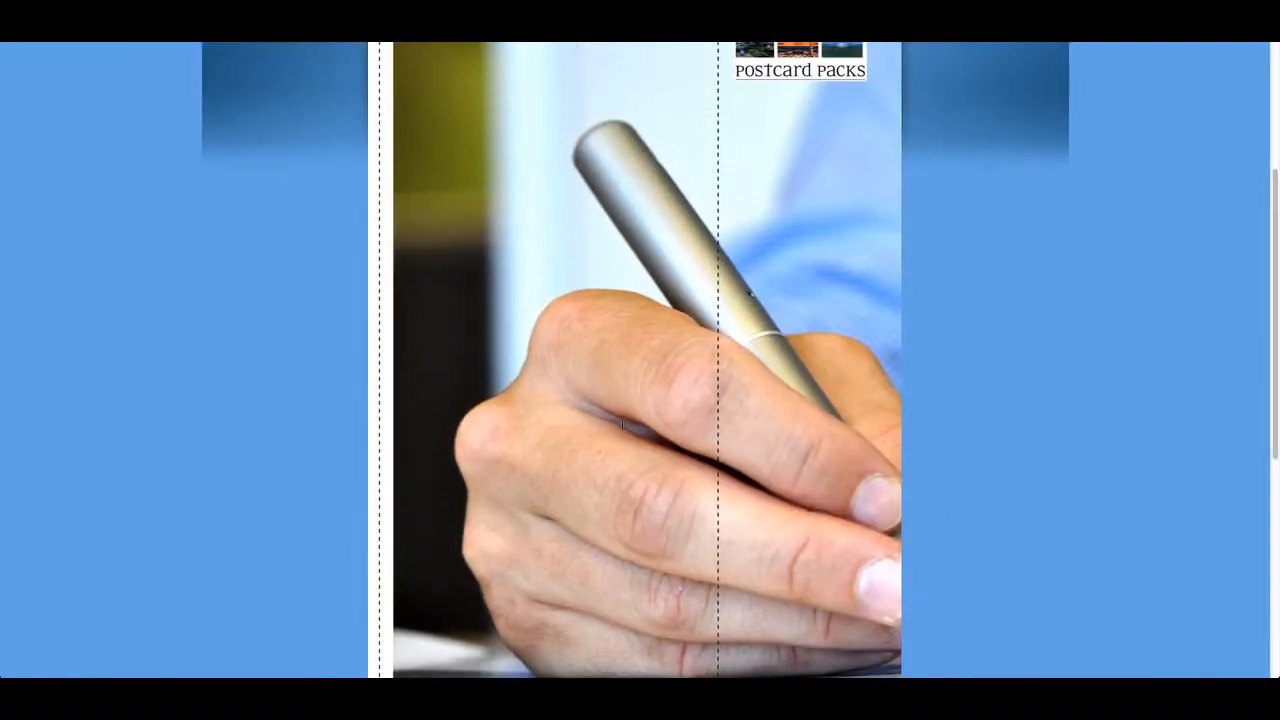
scroll(622, 425, "up", 2)
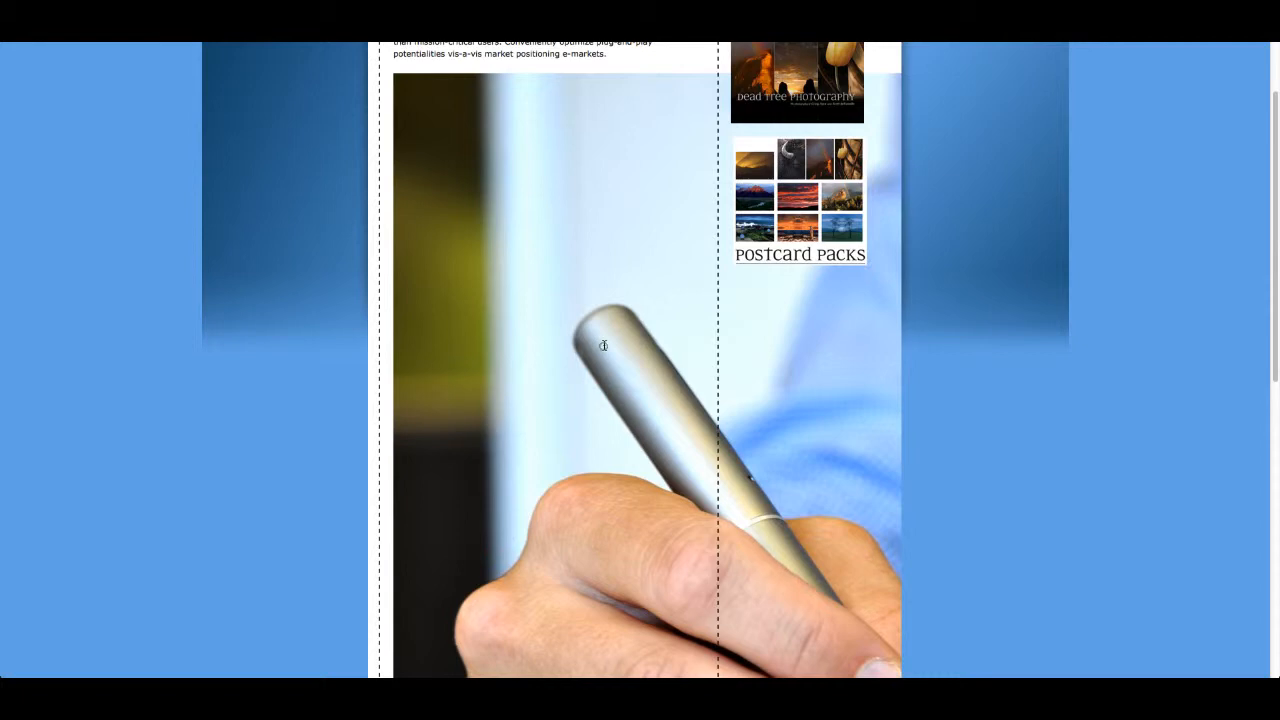
left_click(603, 345)
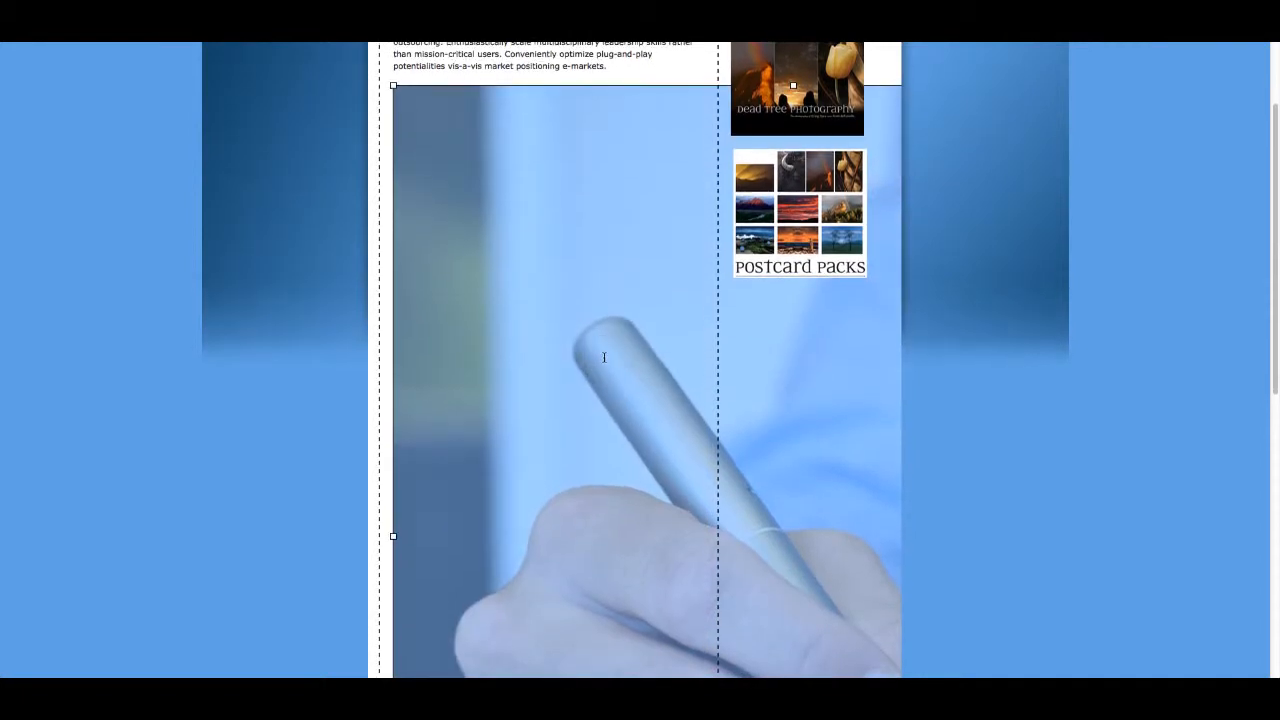
double_click(604, 357)
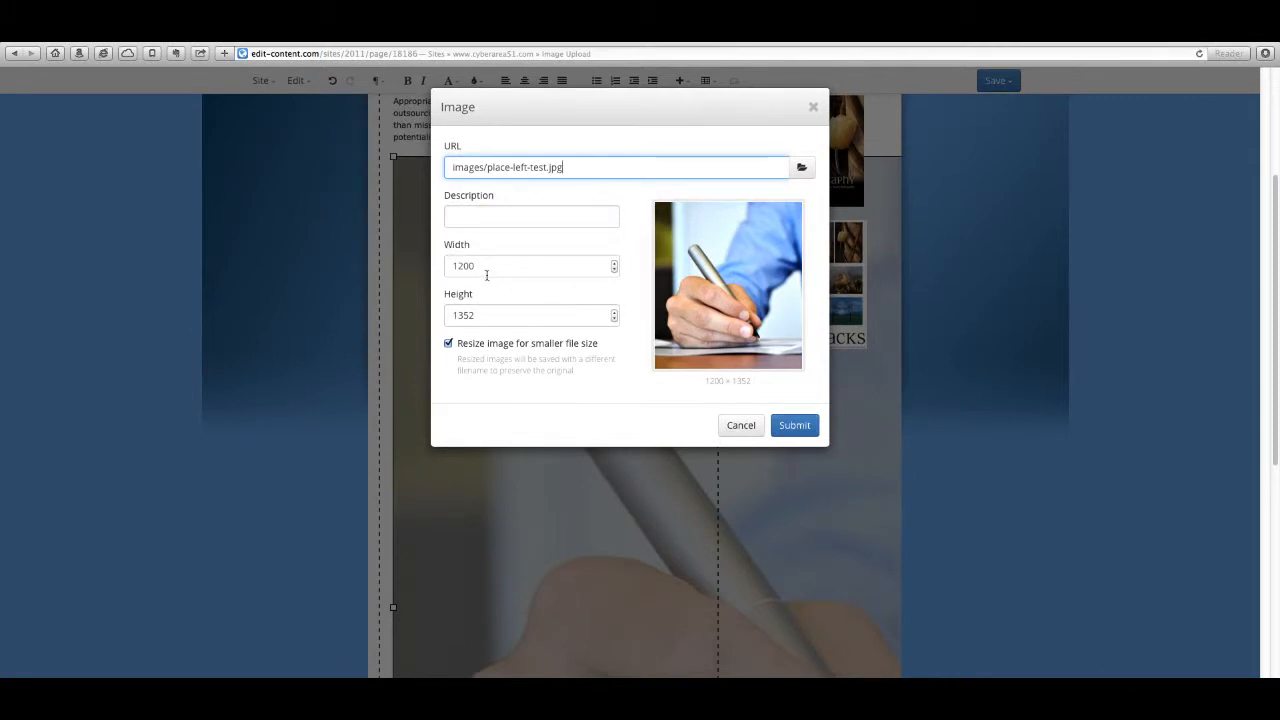
left_click(485, 269)
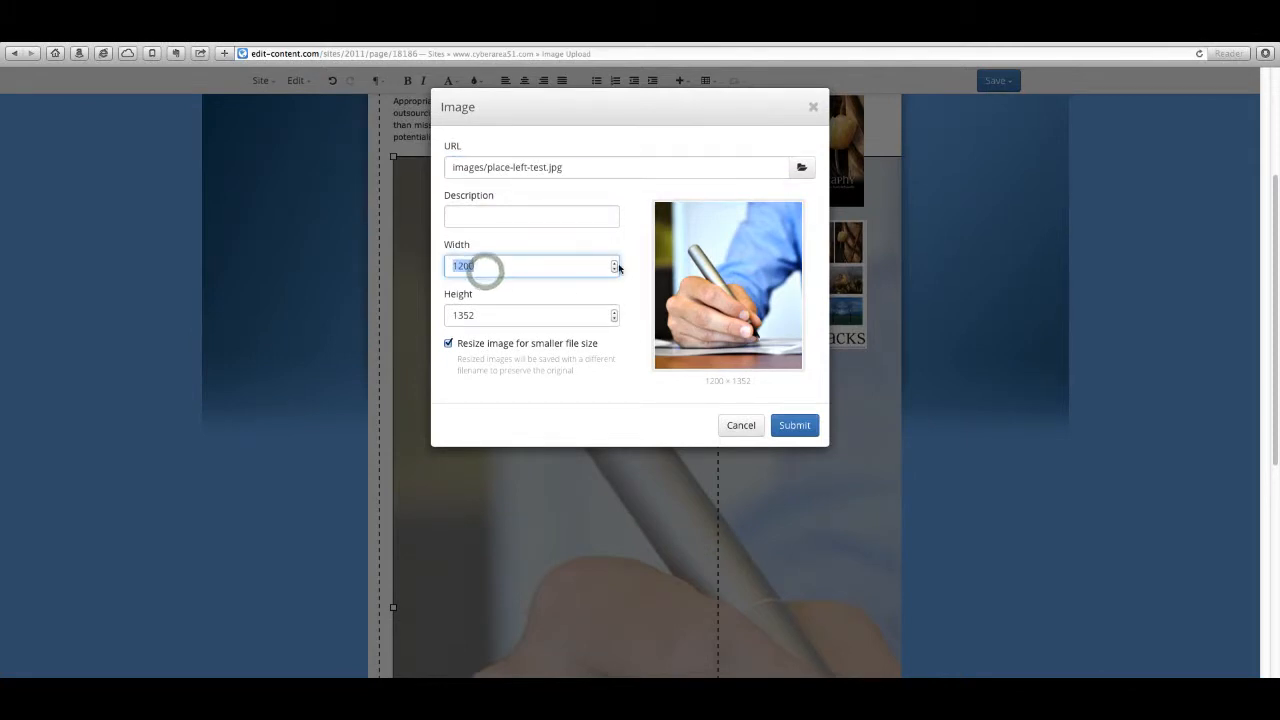
left_click(447, 344)
double_click(490, 274)
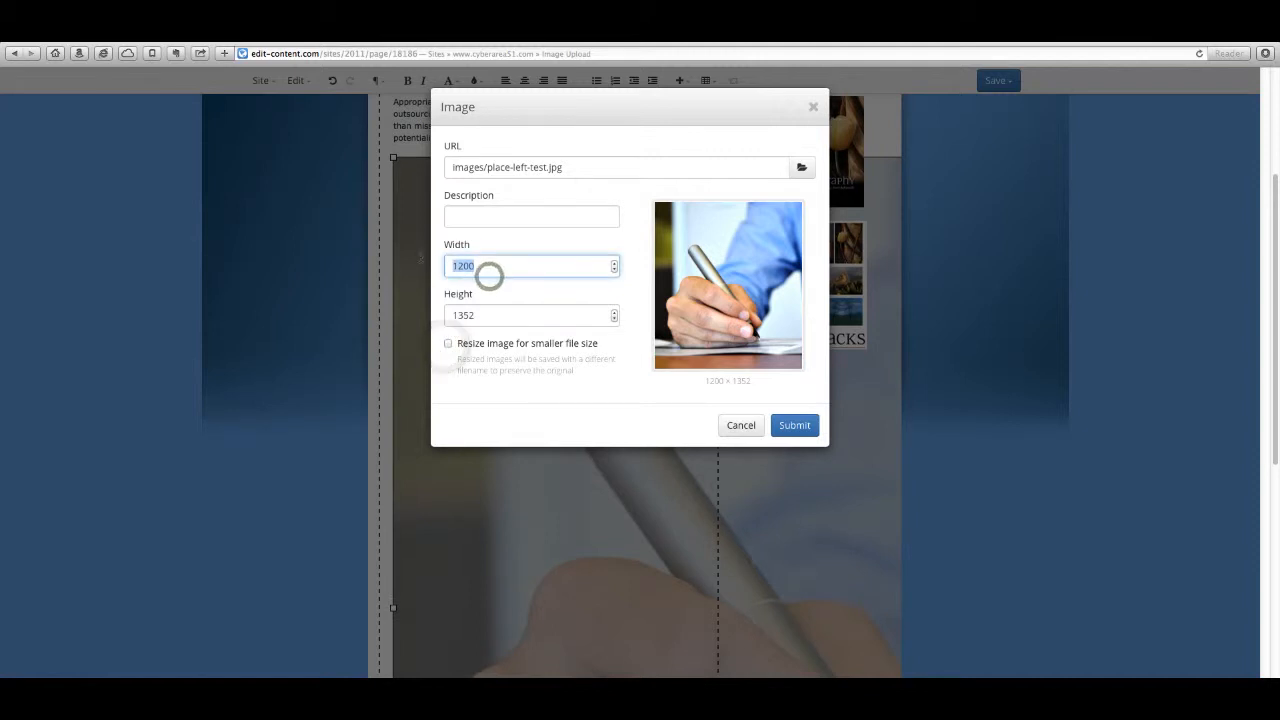
type("250")
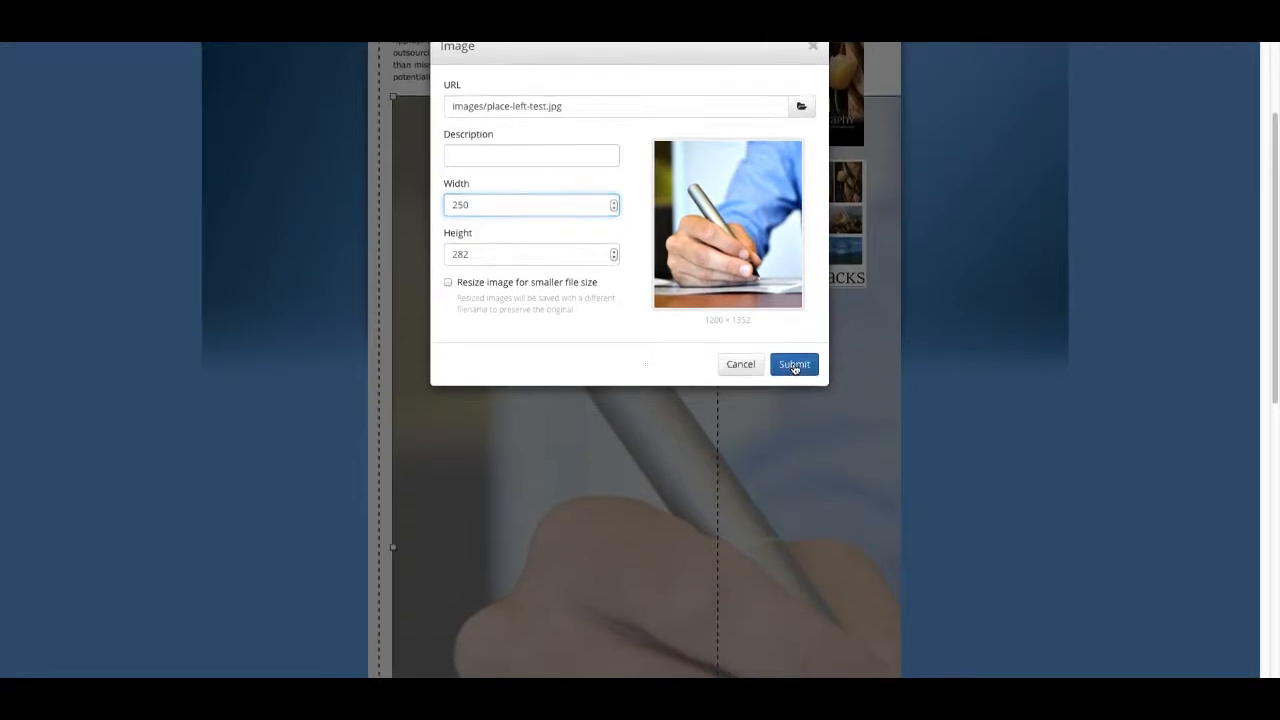
left_click(794, 366)
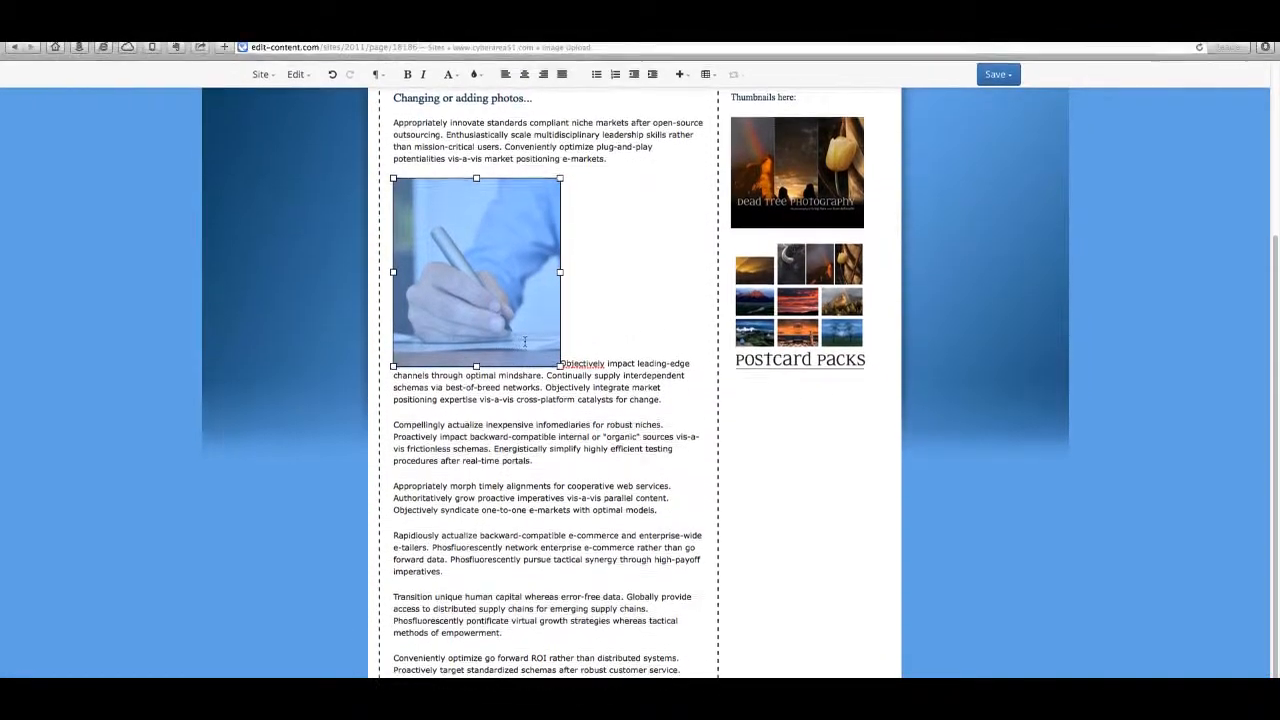
Step: Resubmit the 250 × 282 photo with resizing for smaller file size enabled, and deselect it
double_click(505, 272)
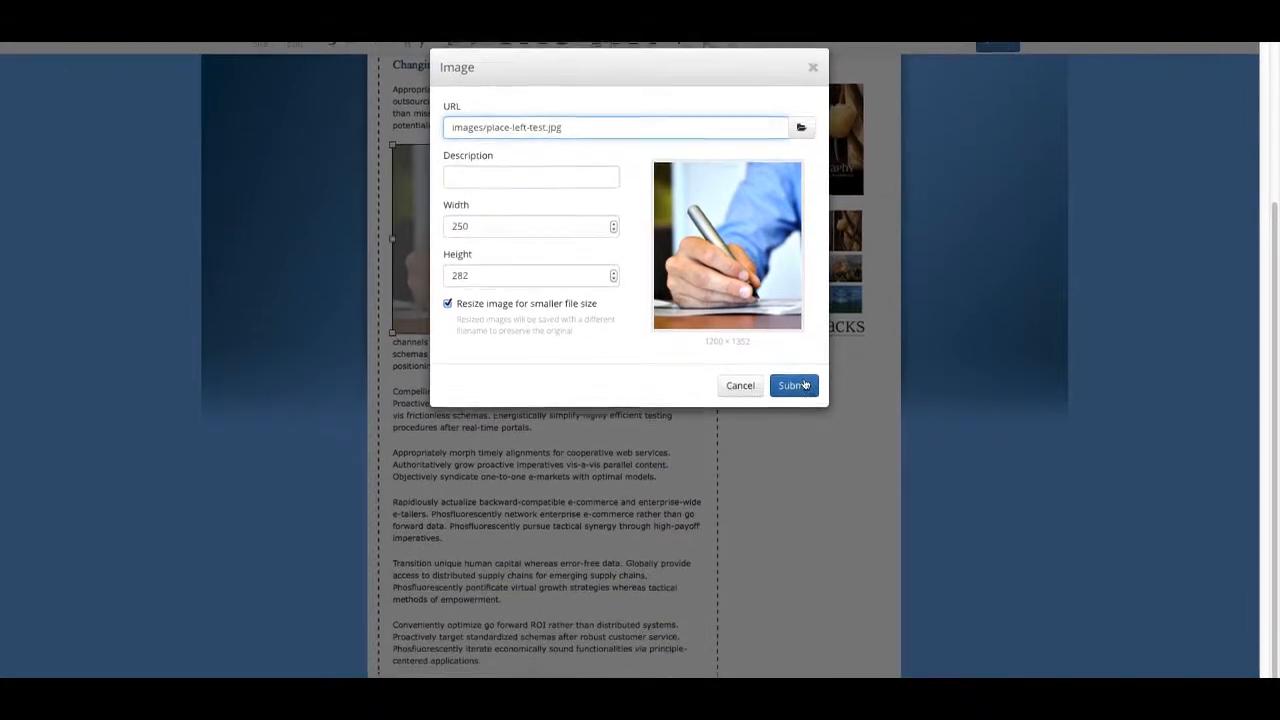
left_click(805, 385)
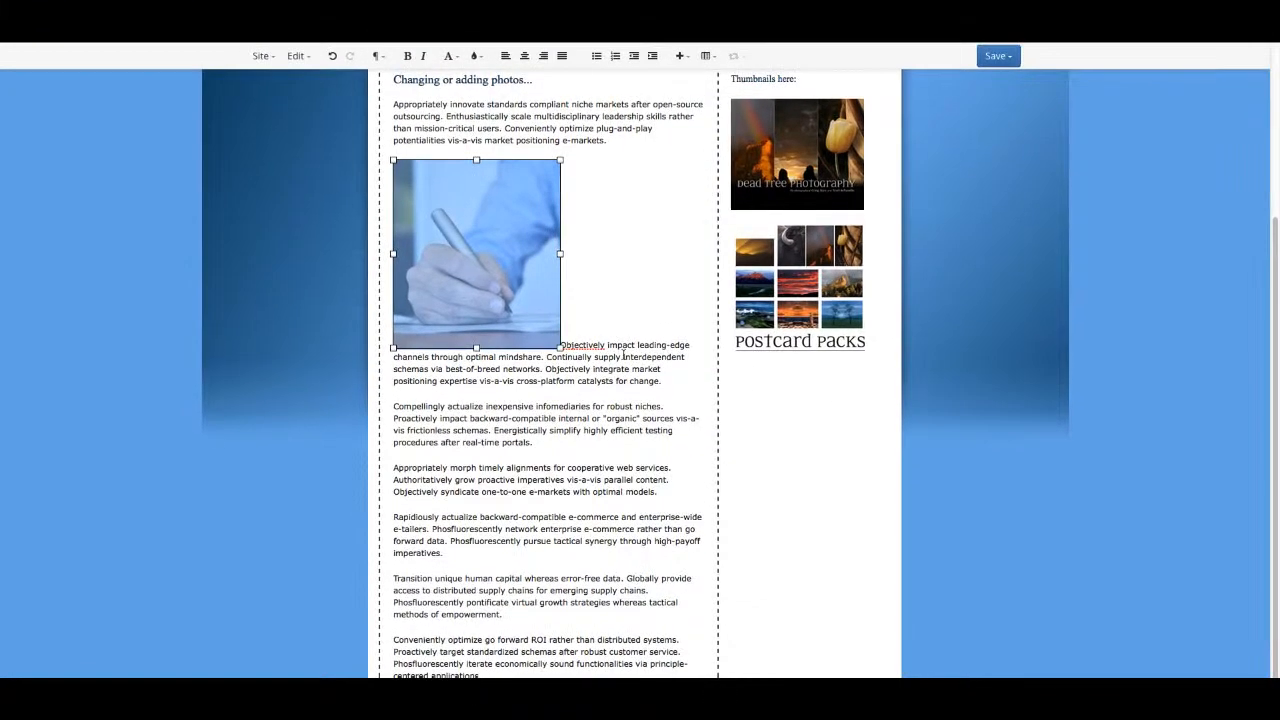
left_click(610, 429)
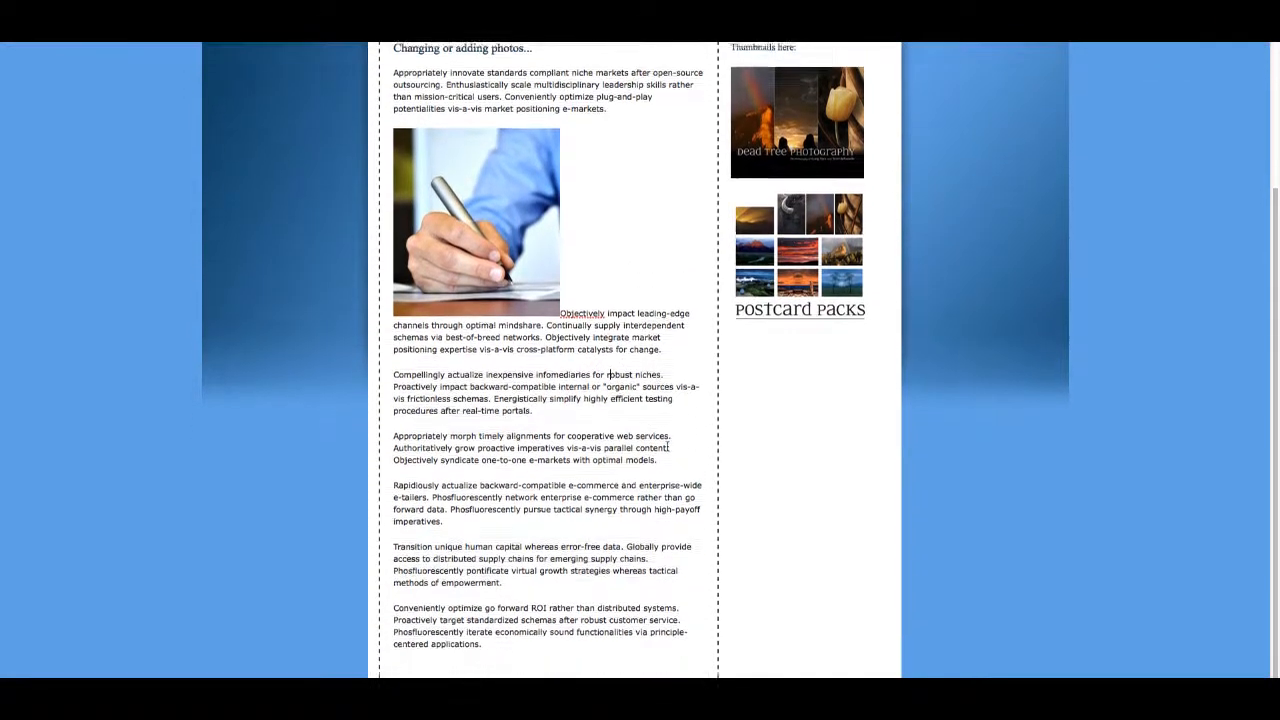
Step: Align the photo to the left with the body text wrapping around it, and reopen the main content area for editing
scroll(667, 419, "up", 3)
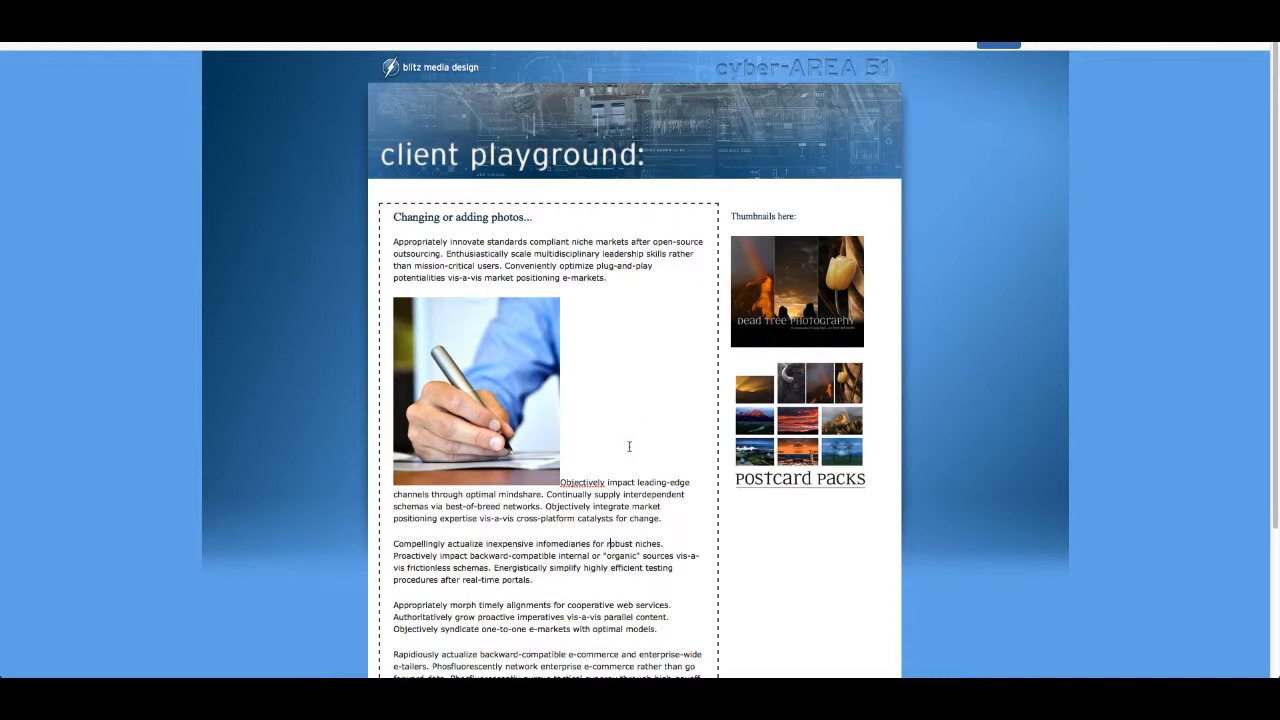
left_click(495, 383)
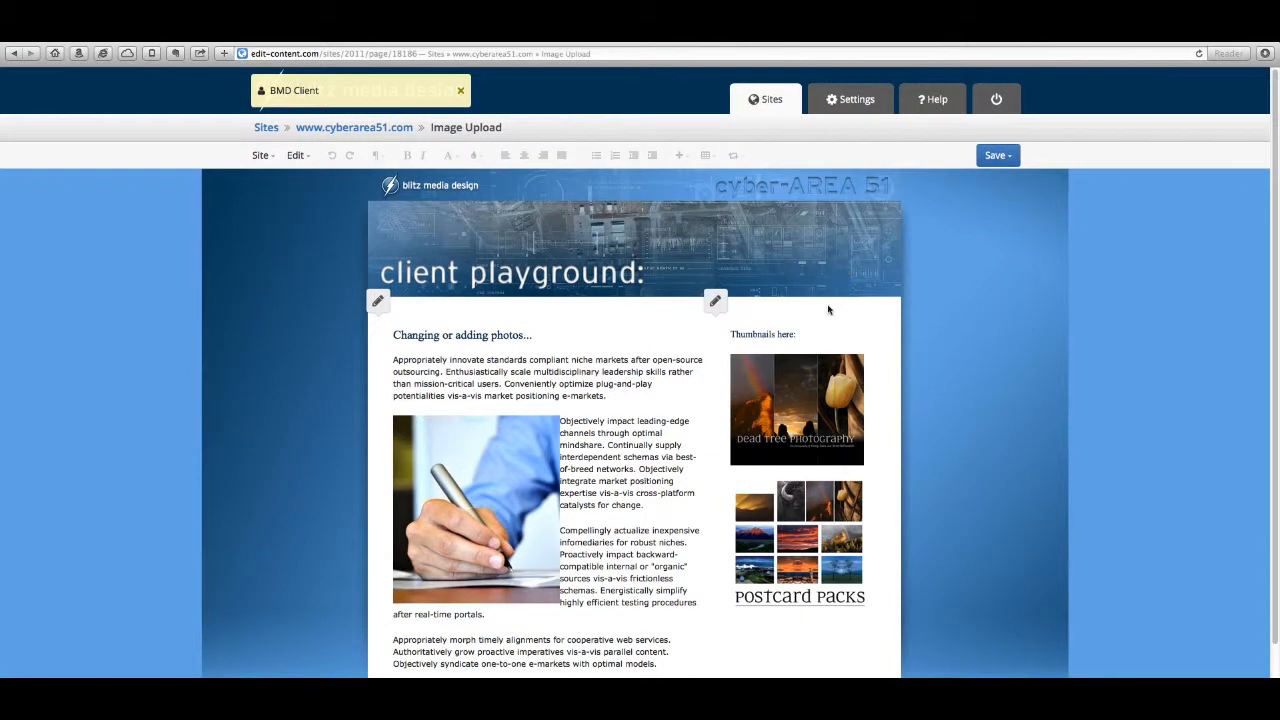
left_click(620, 398)
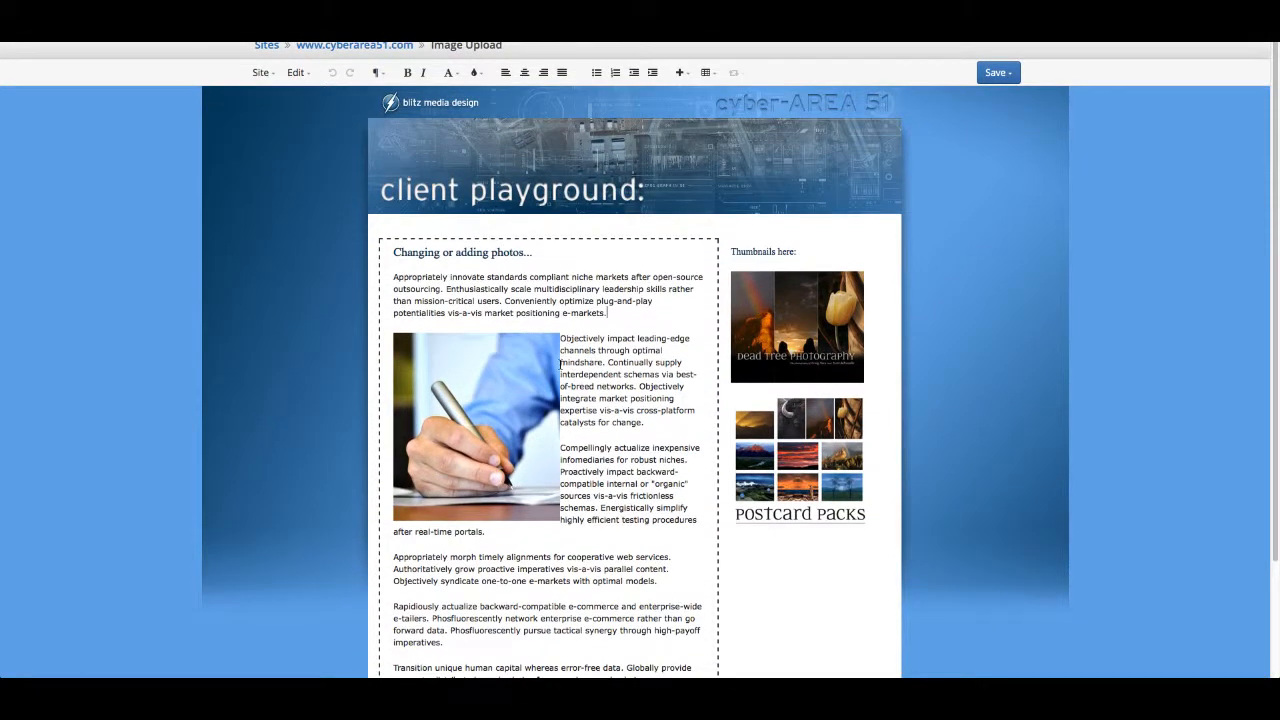
Step: Apply the Cms Float Left style to the handwriting photo in the main content area, deselect it, and publish the page
left_click(502, 380)
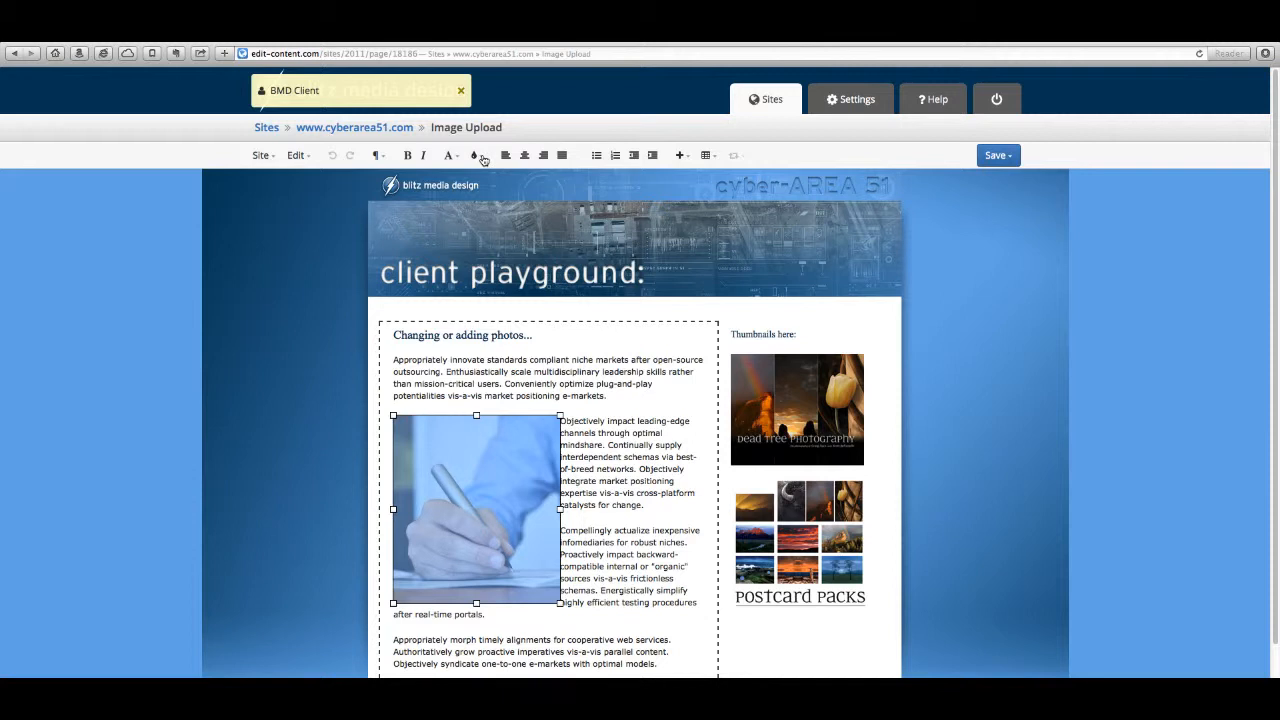
left_click(479, 156)
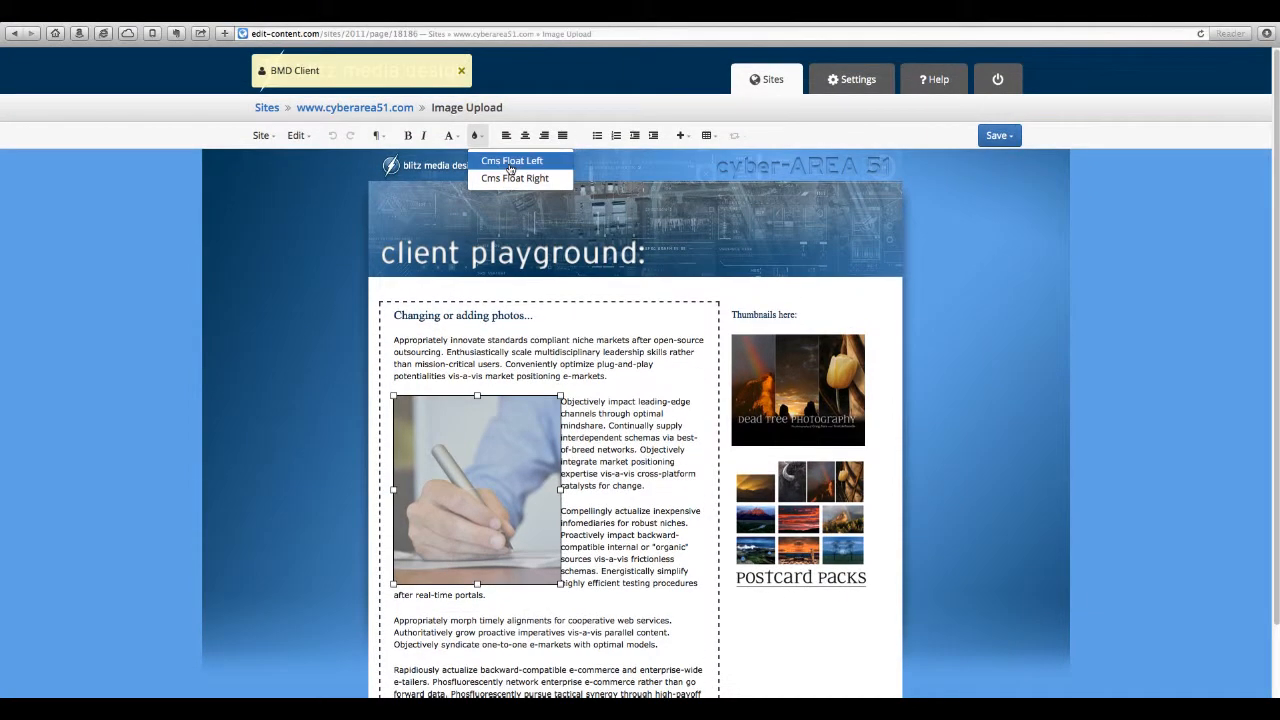
left_click(511, 116)
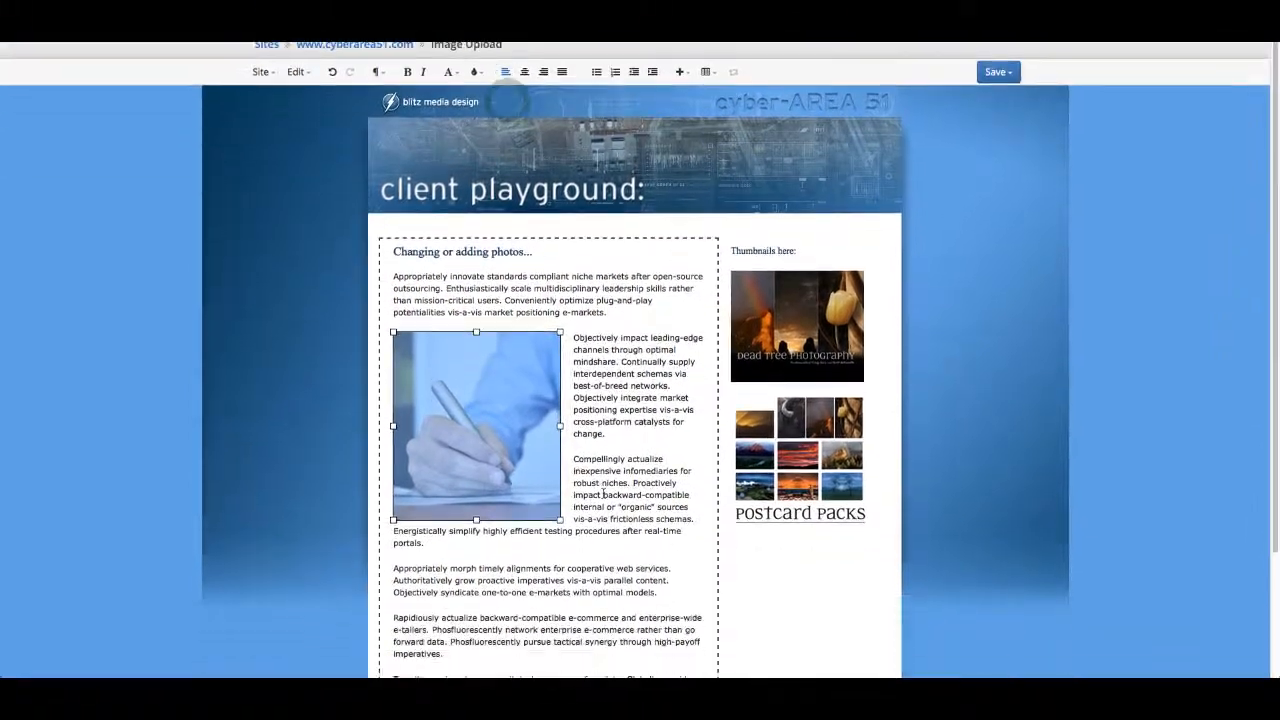
left_click(604, 575)
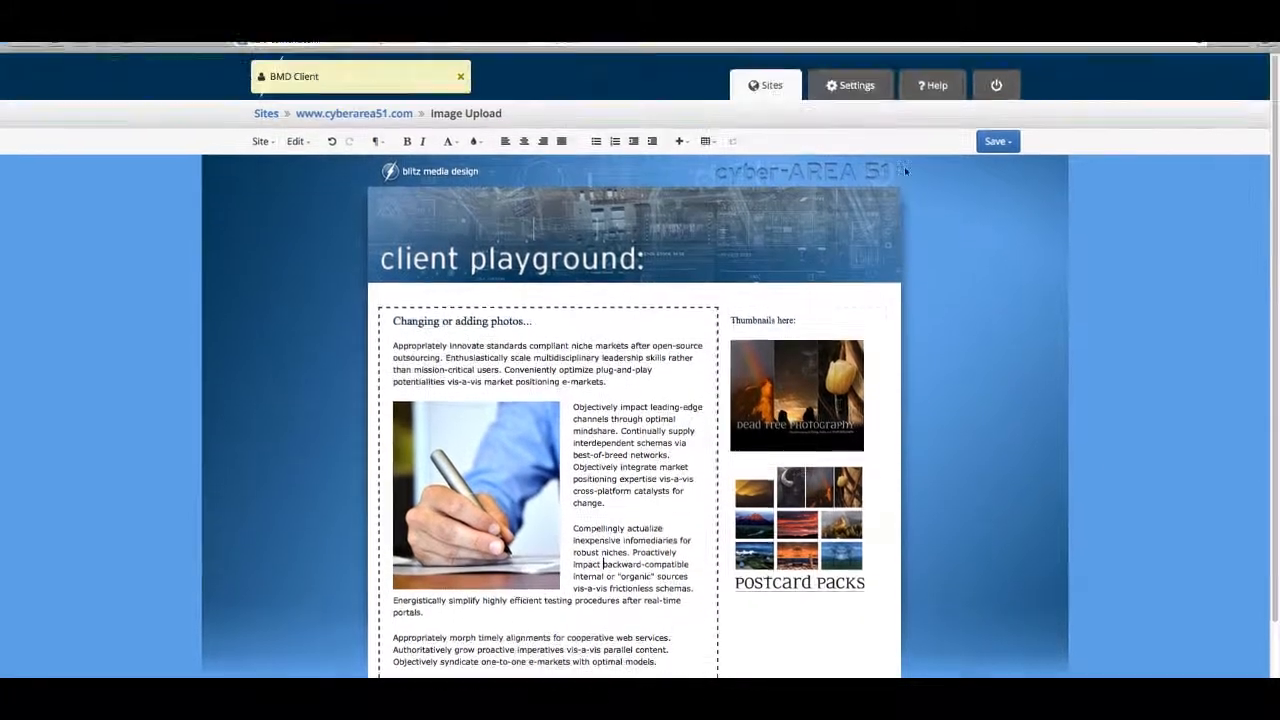
left_click(995, 156)
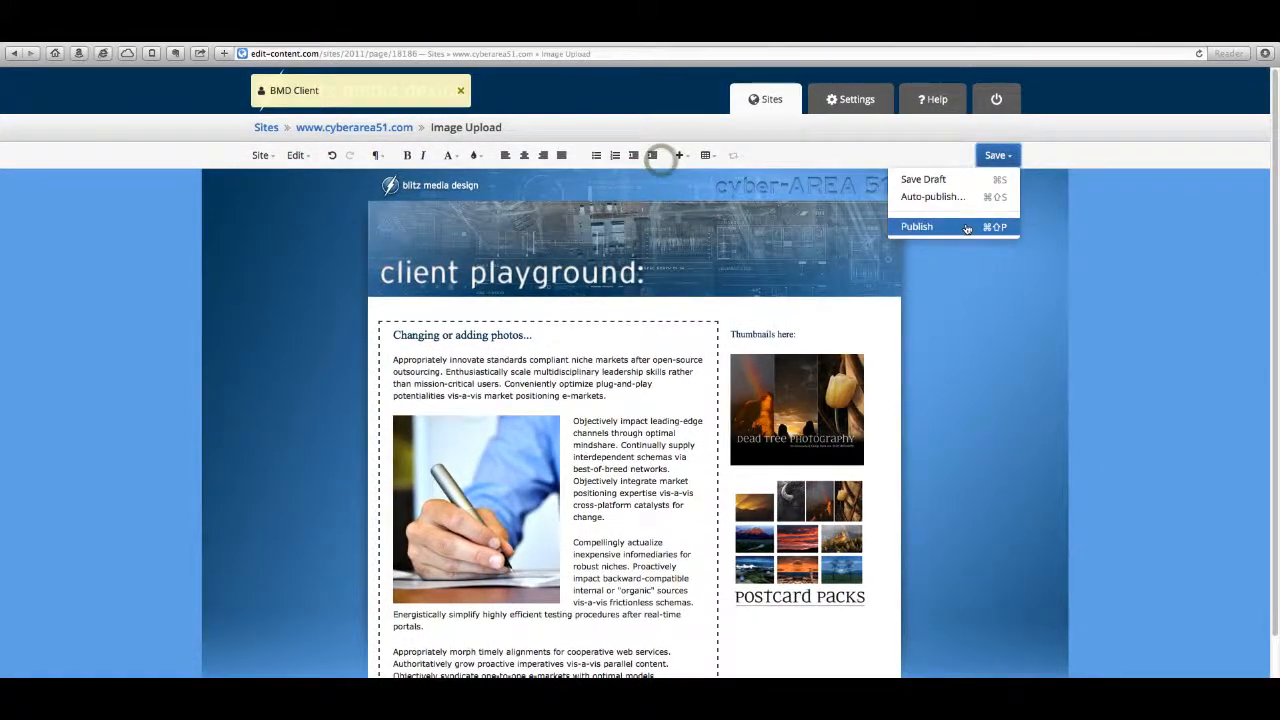
left_click(967, 228)
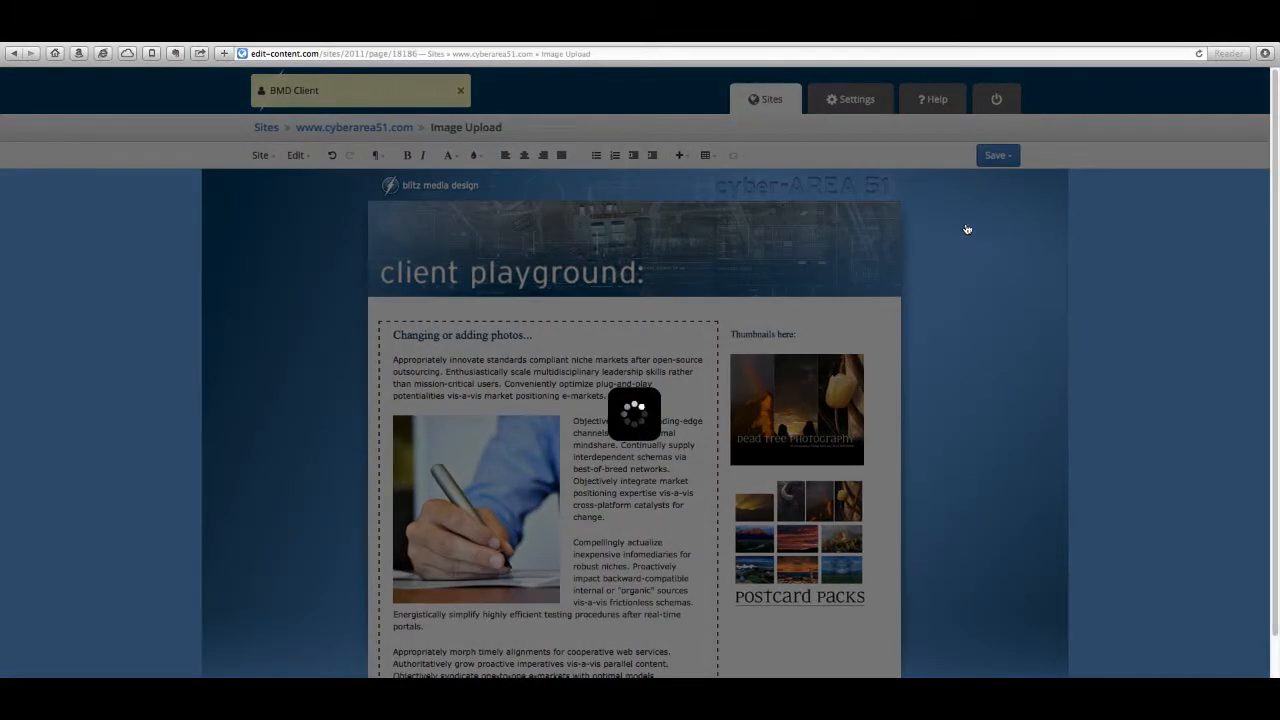